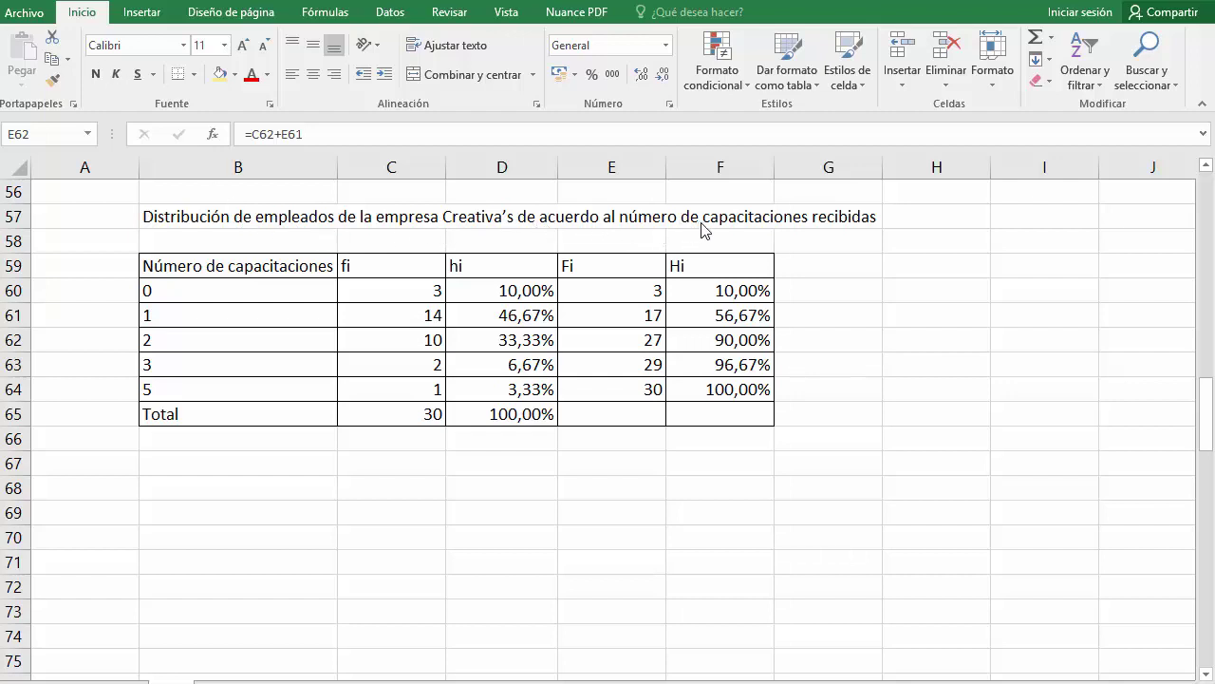
# Fill the header row B59:F59 with gold, then select the training-count column B59:B64.
pyautogui.moveTo(306, 268); pyautogui.dragTo(674, 268)
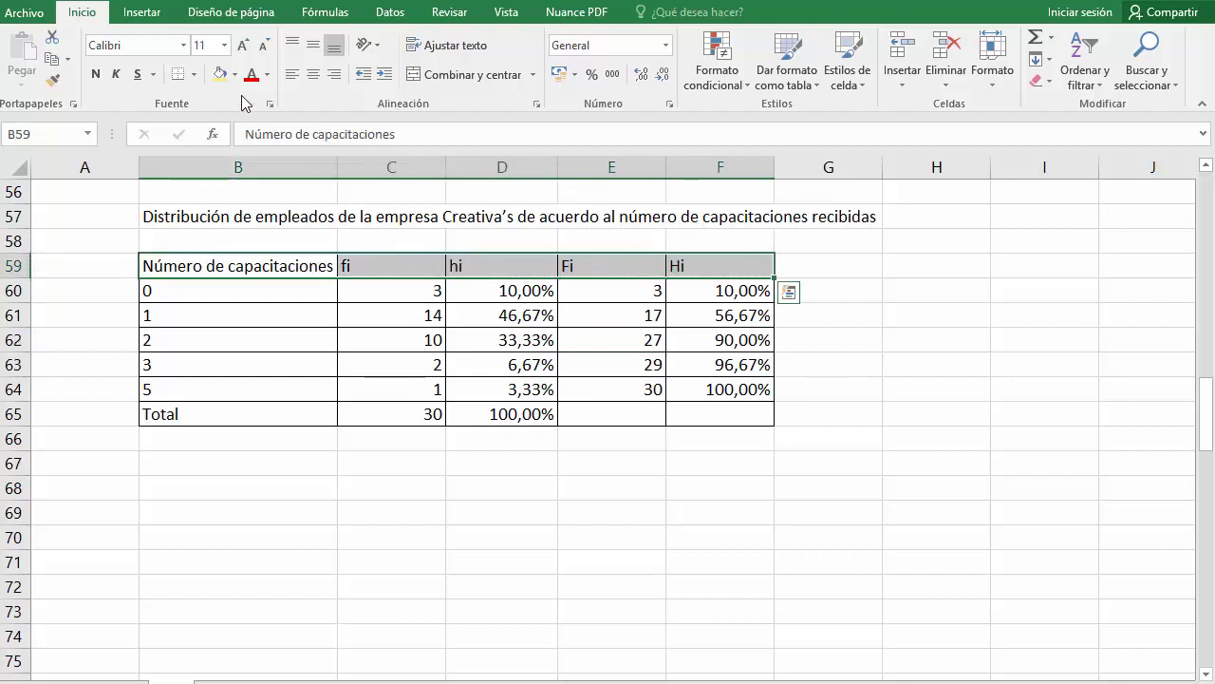
pyautogui.click(219, 74)
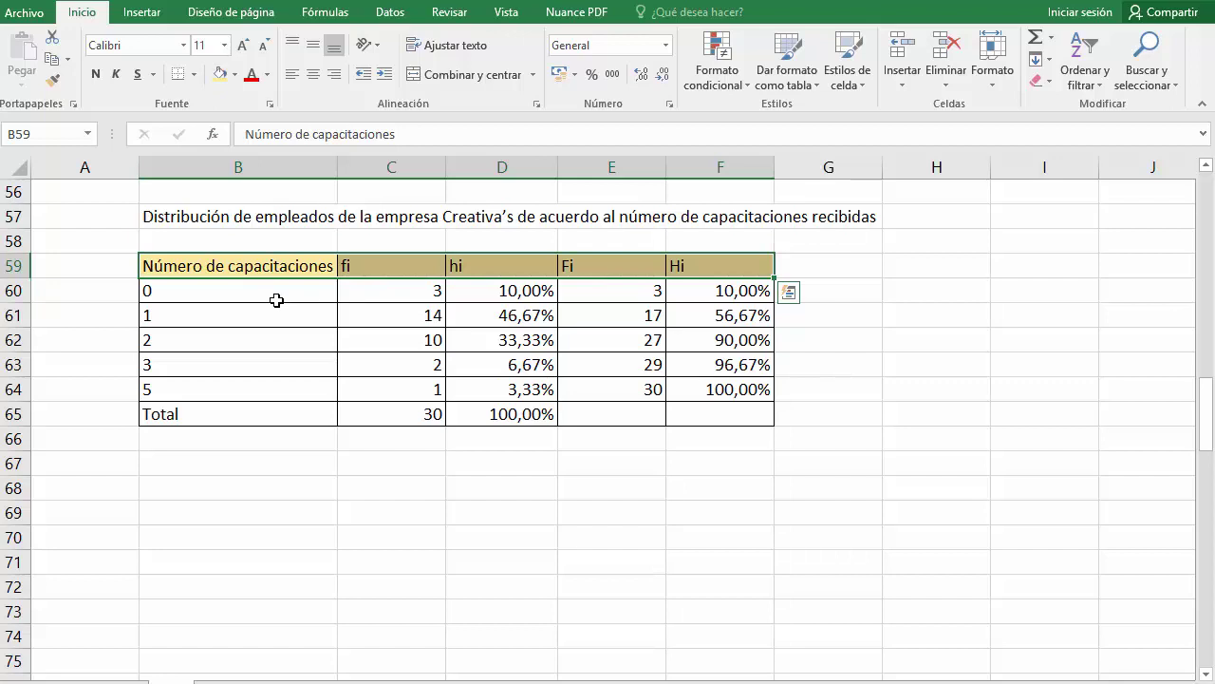
pyautogui.moveTo(285, 301); pyautogui.dragTo(282, 384)
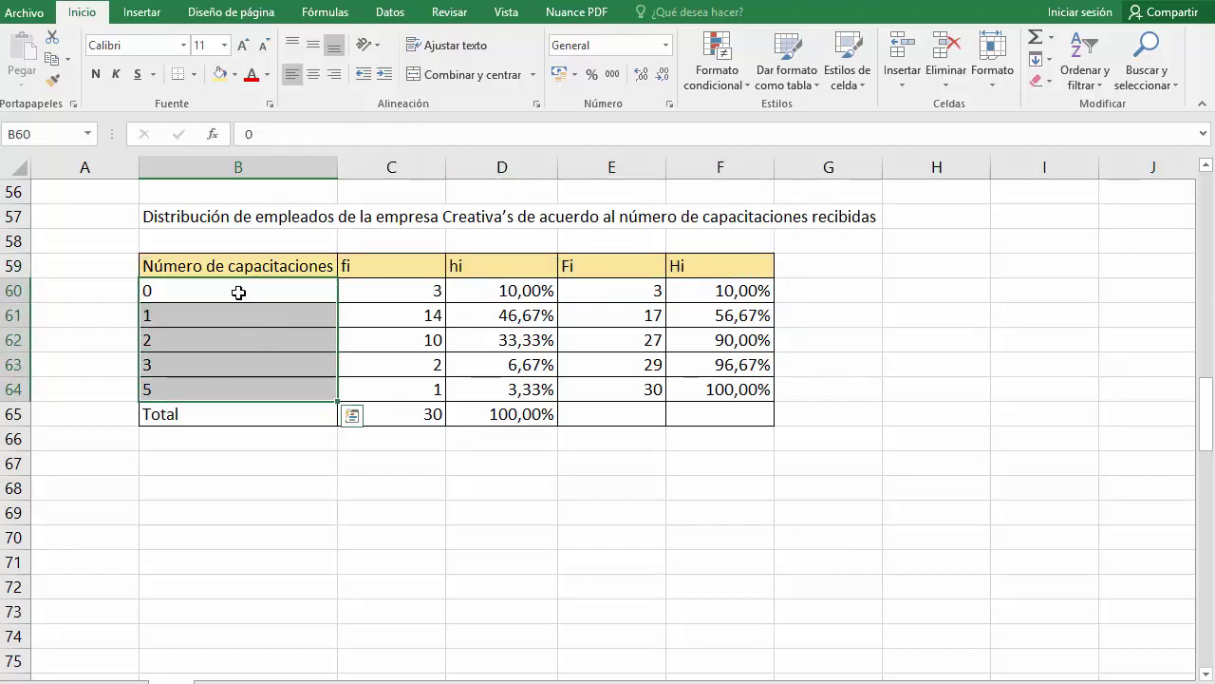
pyautogui.moveTo(238, 291); pyautogui.dragTo(233, 377)
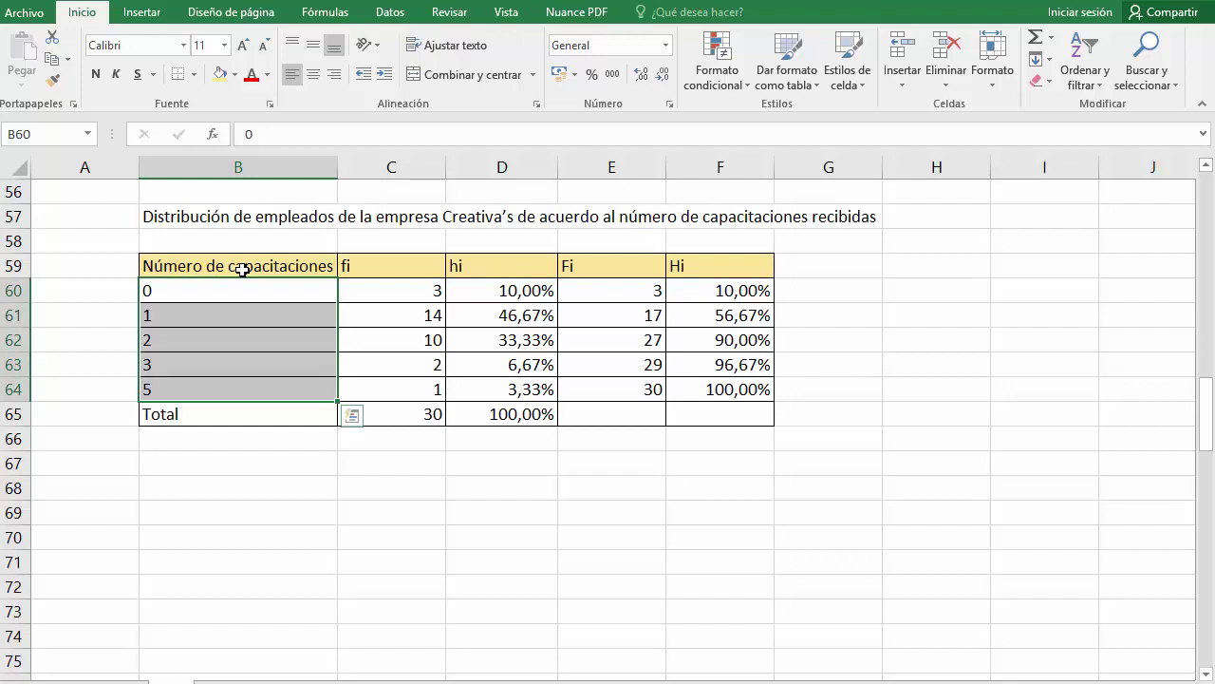
pyautogui.moveTo(275, 266); pyautogui.dragTo(266, 382)
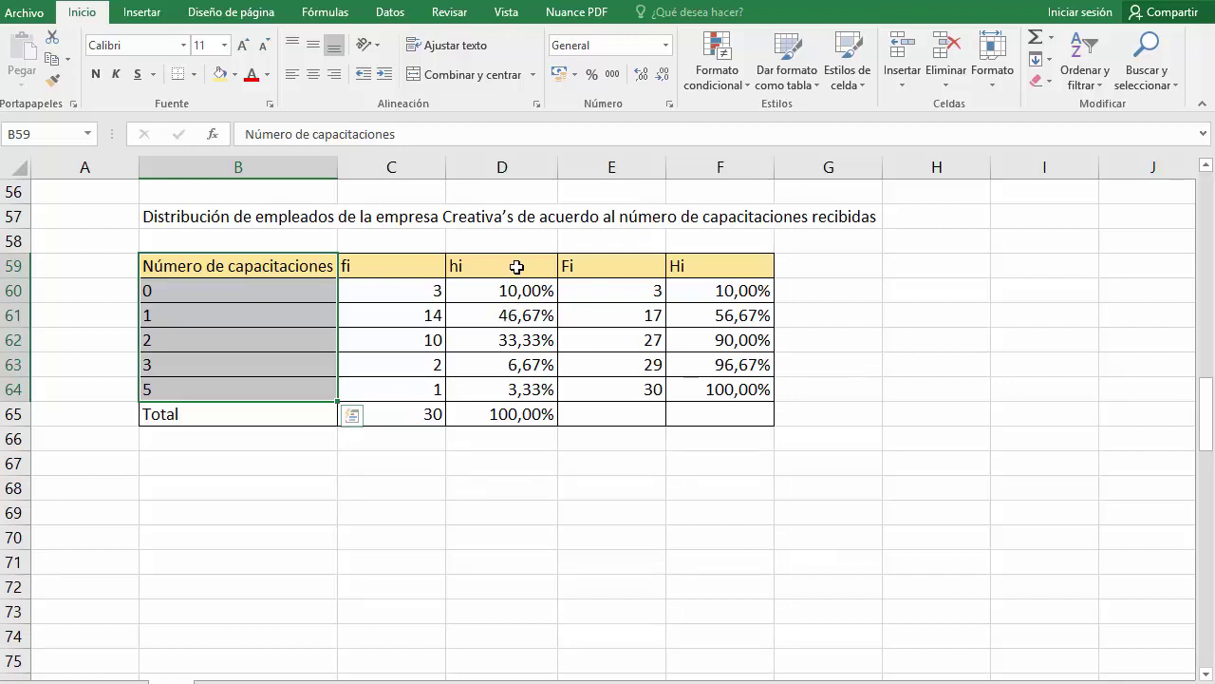
# Add the hi column D59:D64 to the selection and insert a plain scatter chart below the table.
pyautogui.keyDown('ctrl'); pyautogui.click(516, 267); pyautogui.keyUp('ctrl')
pyautogui.moveTo(516, 279); pyautogui.dragTo(520, 380)
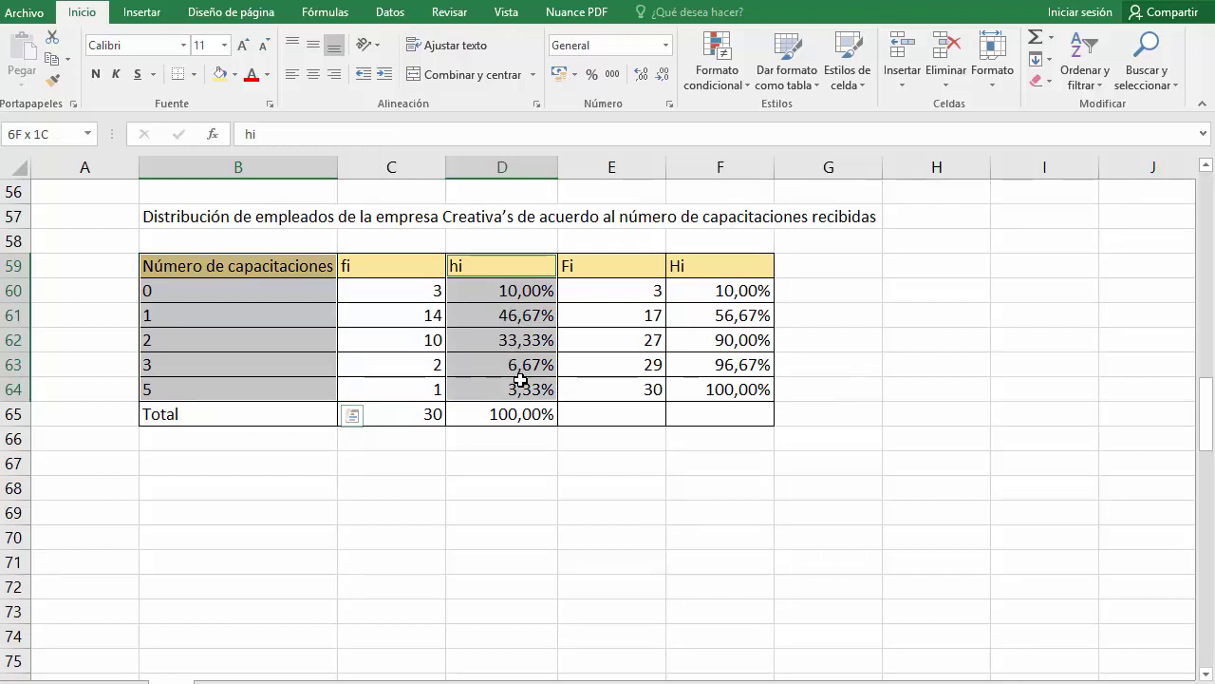
pyautogui.moveTo(520, 379); pyautogui.dragTo(520, 380)
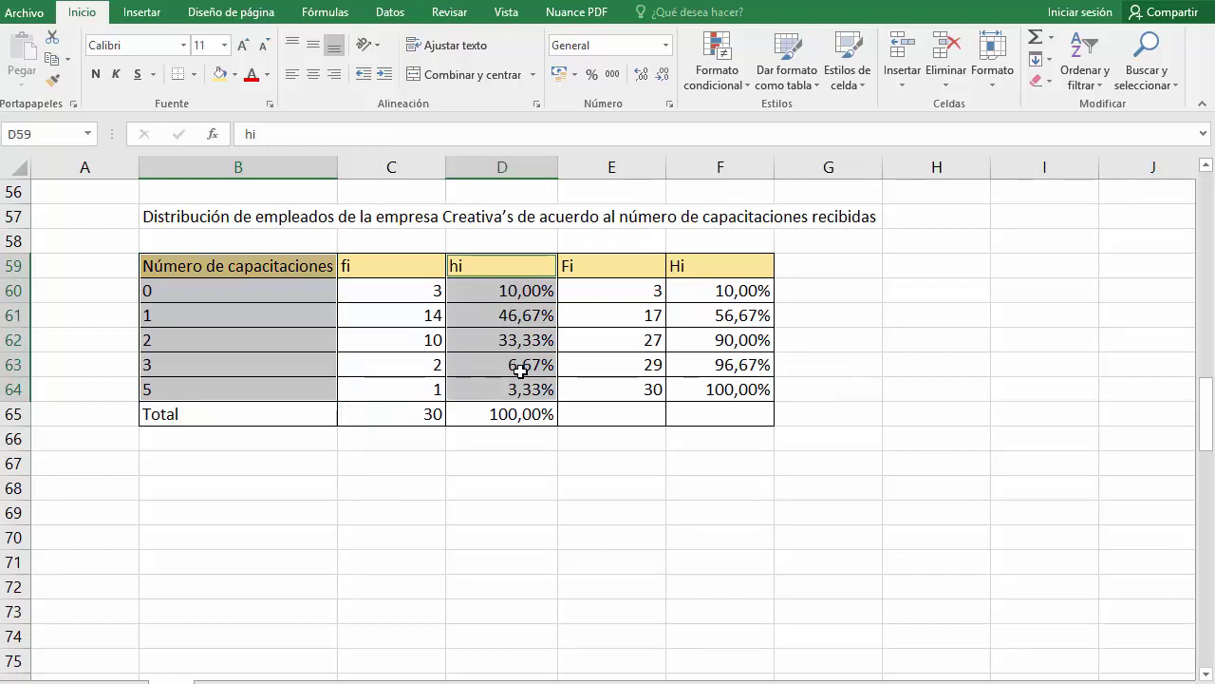
pyautogui.click(154, 15)
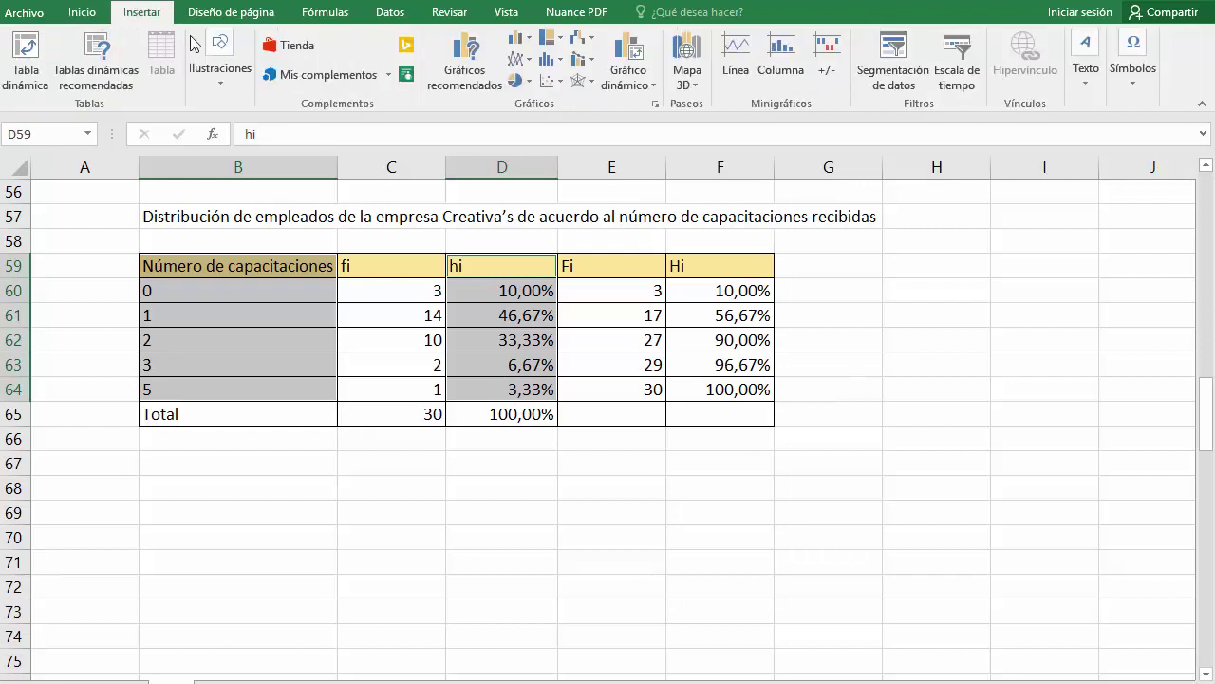
pyautogui.click(558, 82)
pyautogui.click(565, 143)
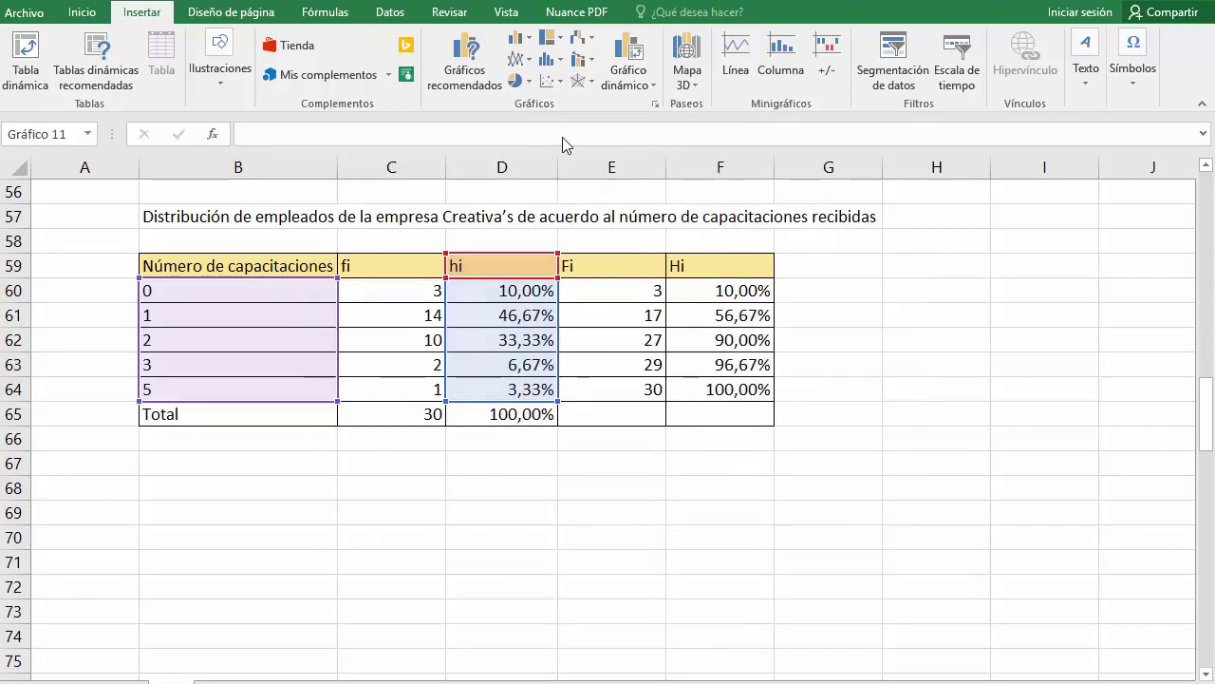
pyautogui.moveTo(586, 301); pyautogui.dragTo(375, 332)
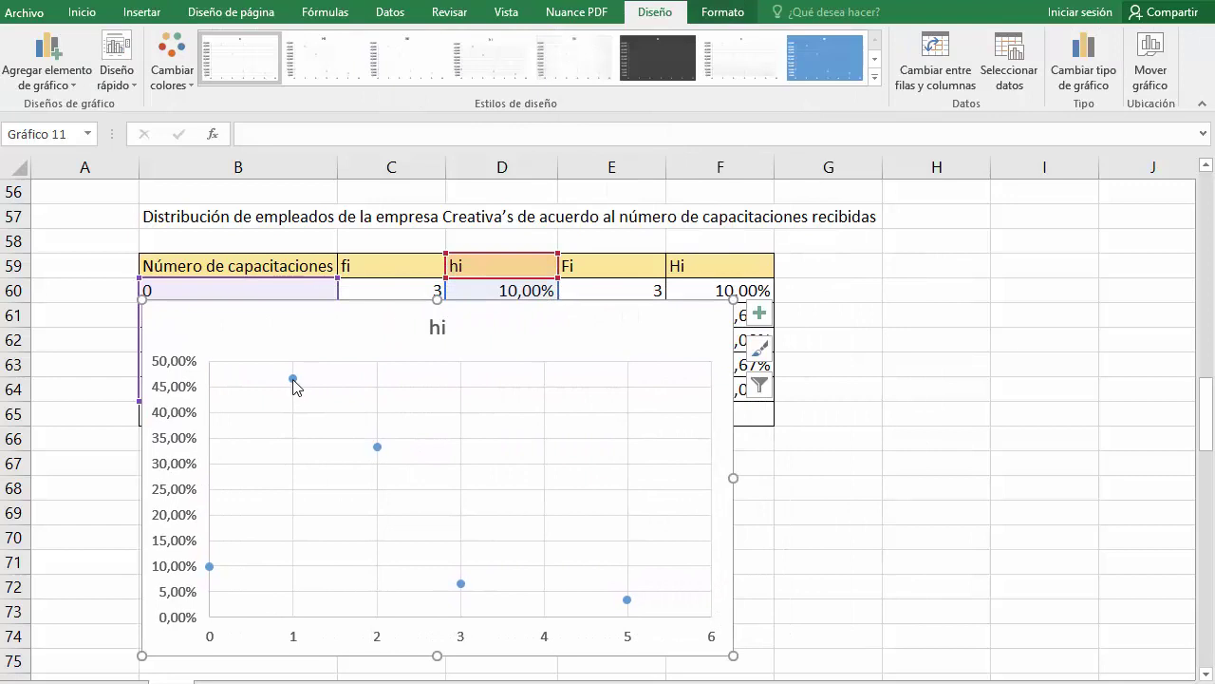
pyautogui.click(293, 380)
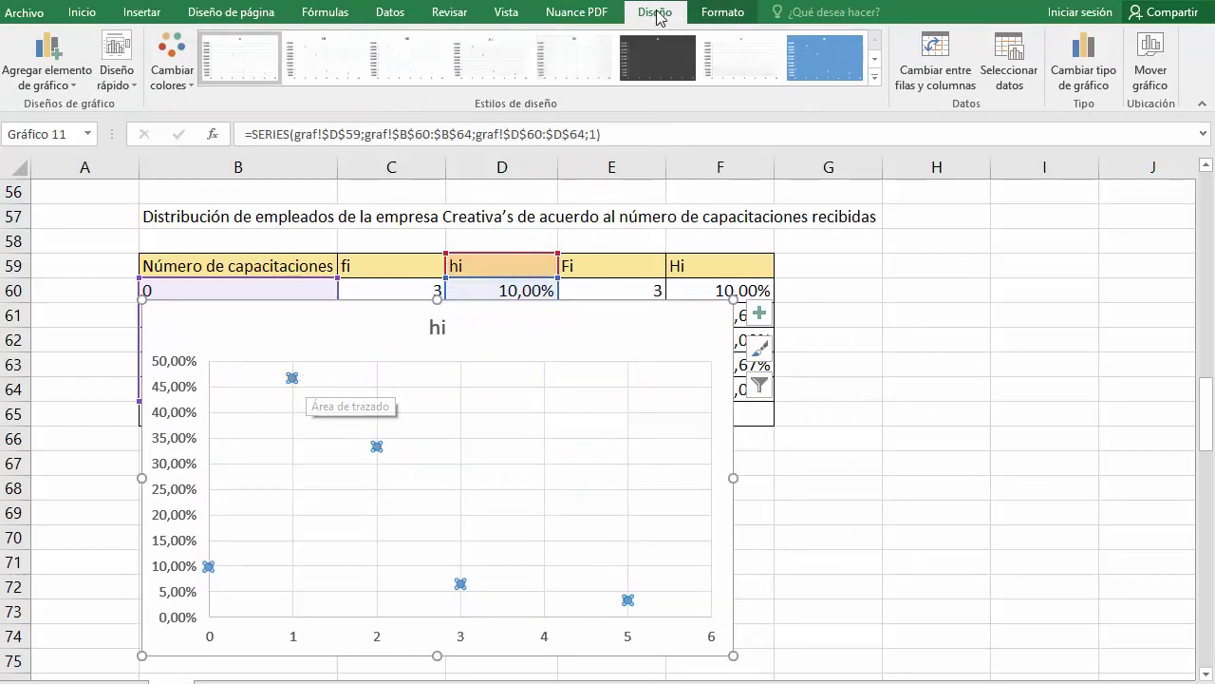
# Add minus error bars at 100% to the hi points and delete the horizontal error bars.
pyautogui.click(75, 87)
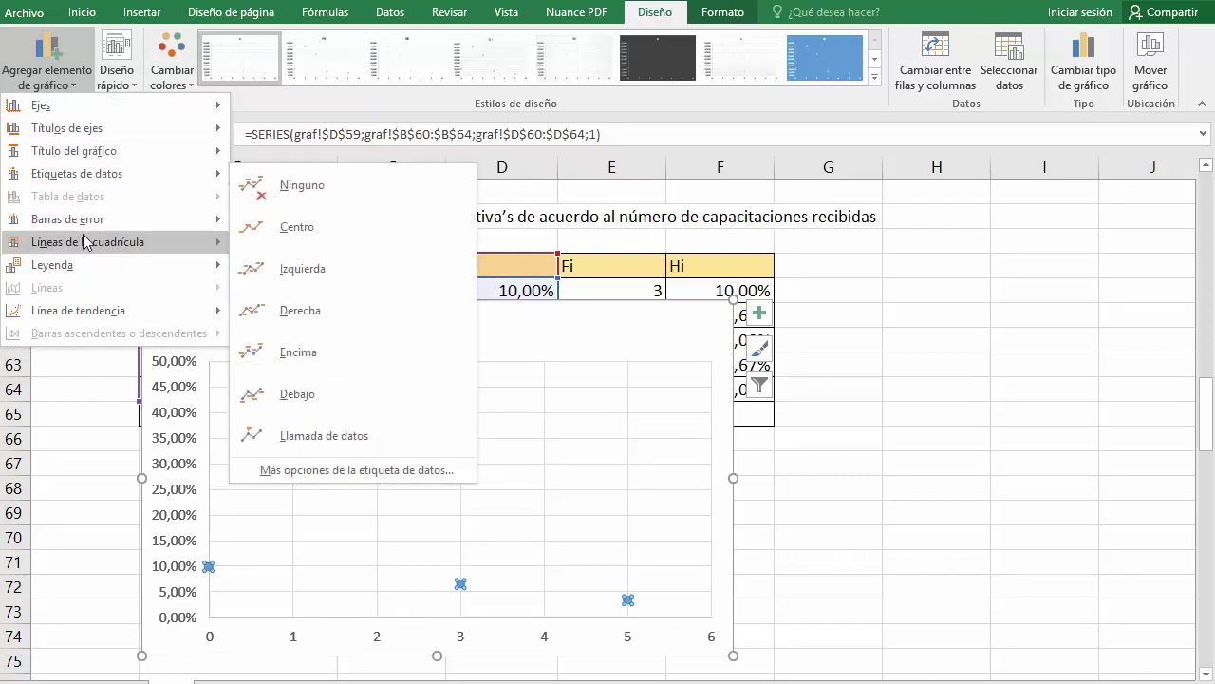
pyautogui.moveTo(68, 219)
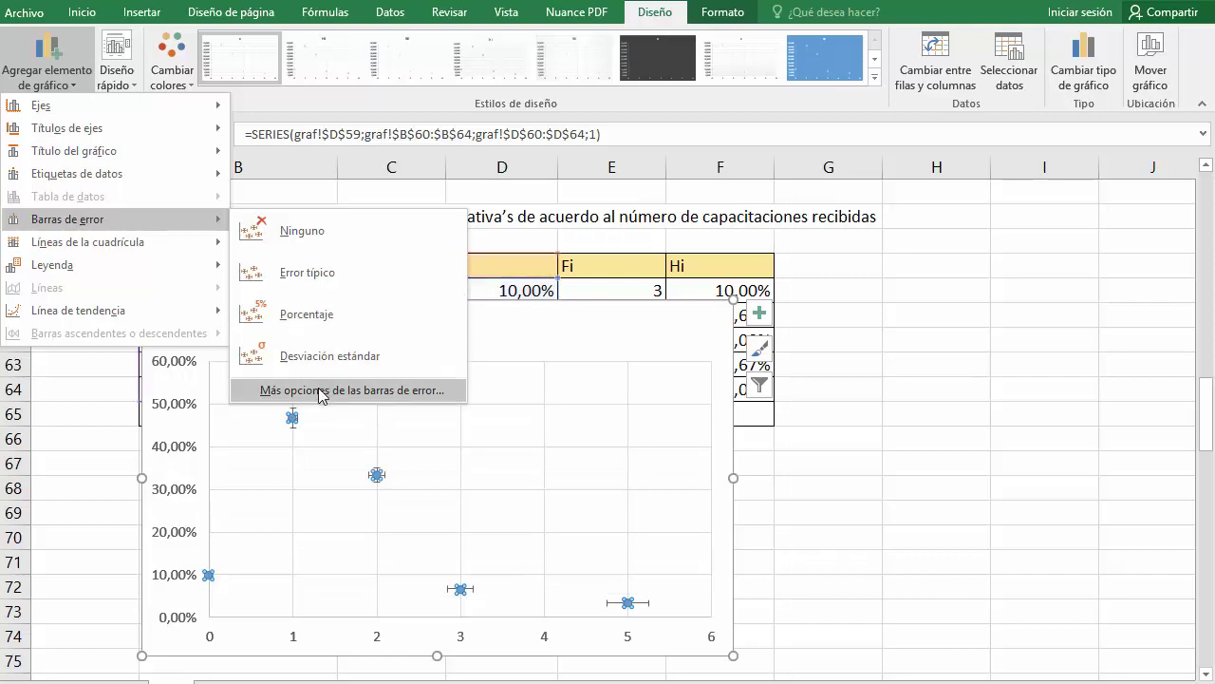
pyautogui.click(370, 390)
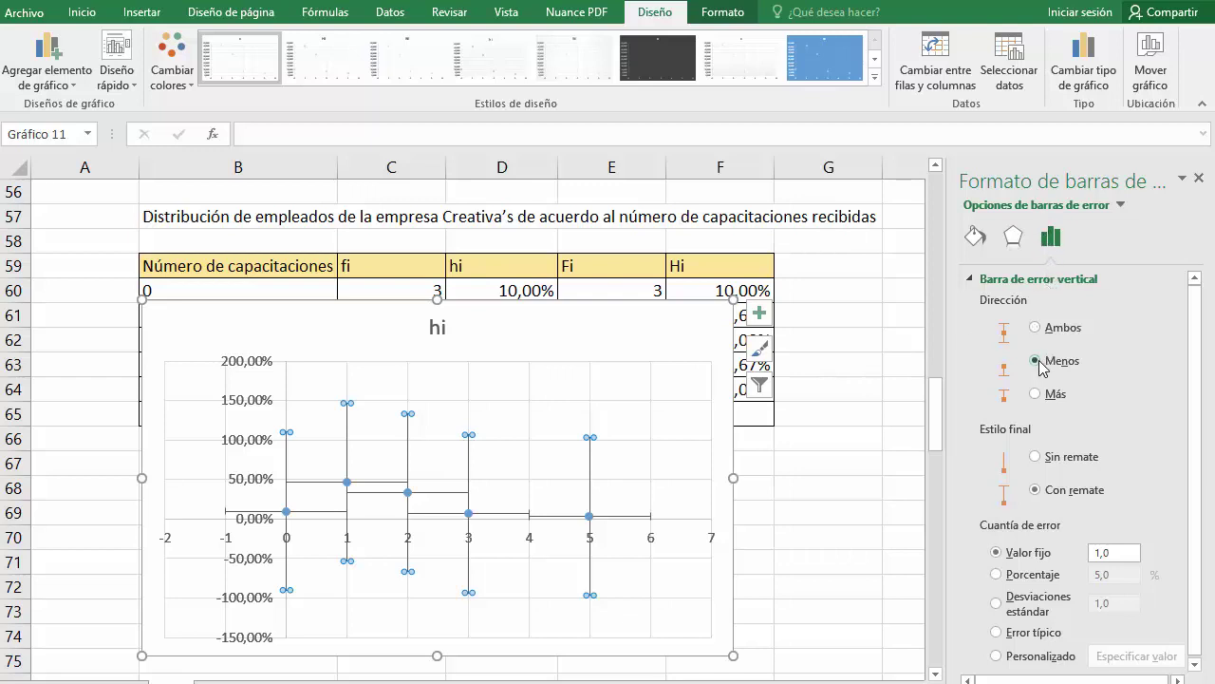
pyautogui.click(996, 574)
pyautogui.moveTo(1117, 579); pyautogui.dragTo(1095, 579)
pyautogui.write('100')
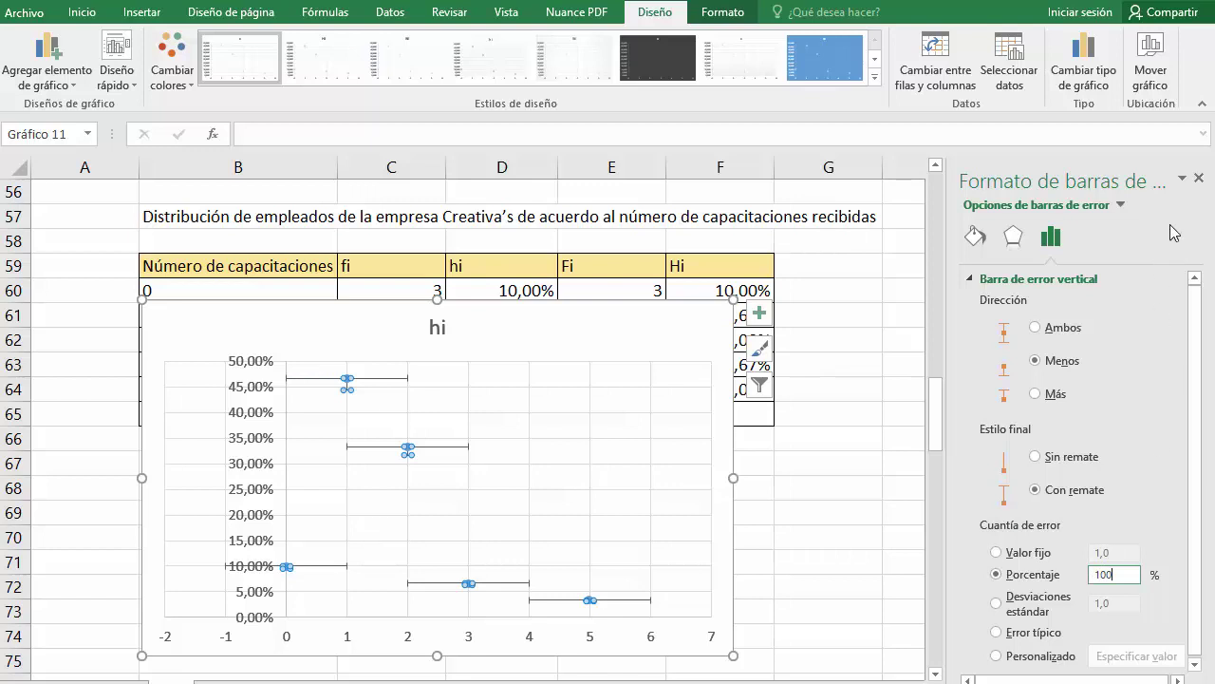
pyautogui.click(1200, 179)
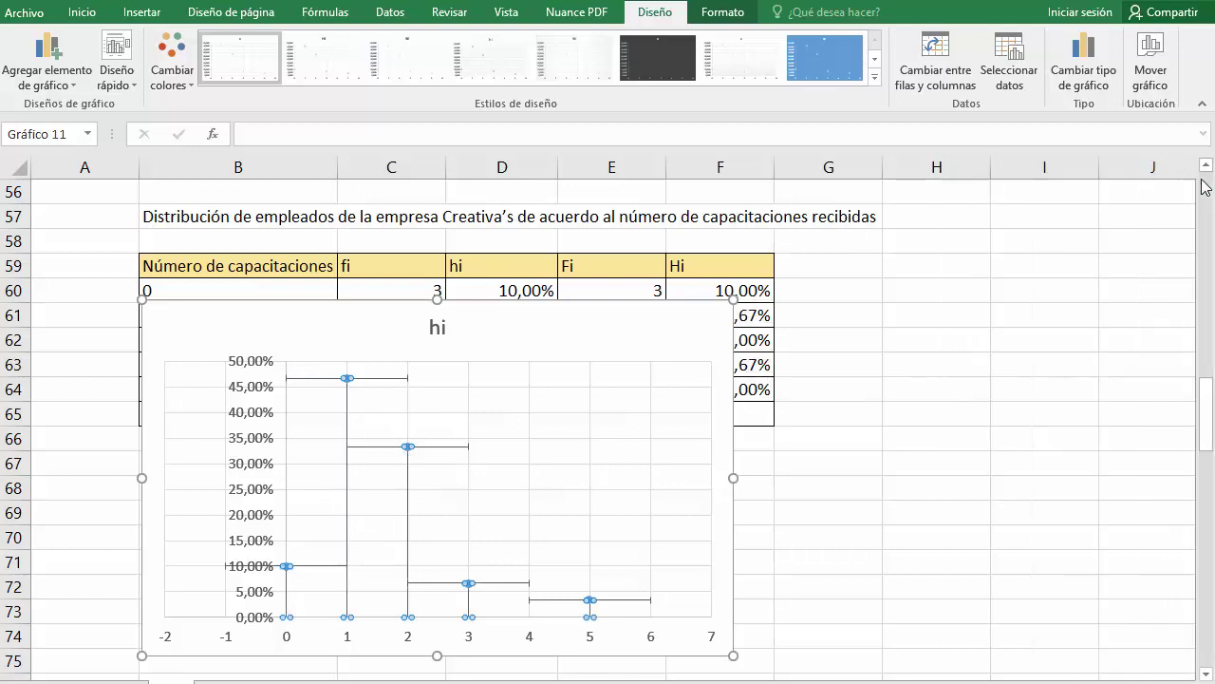
pyautogui.click(585, 332)
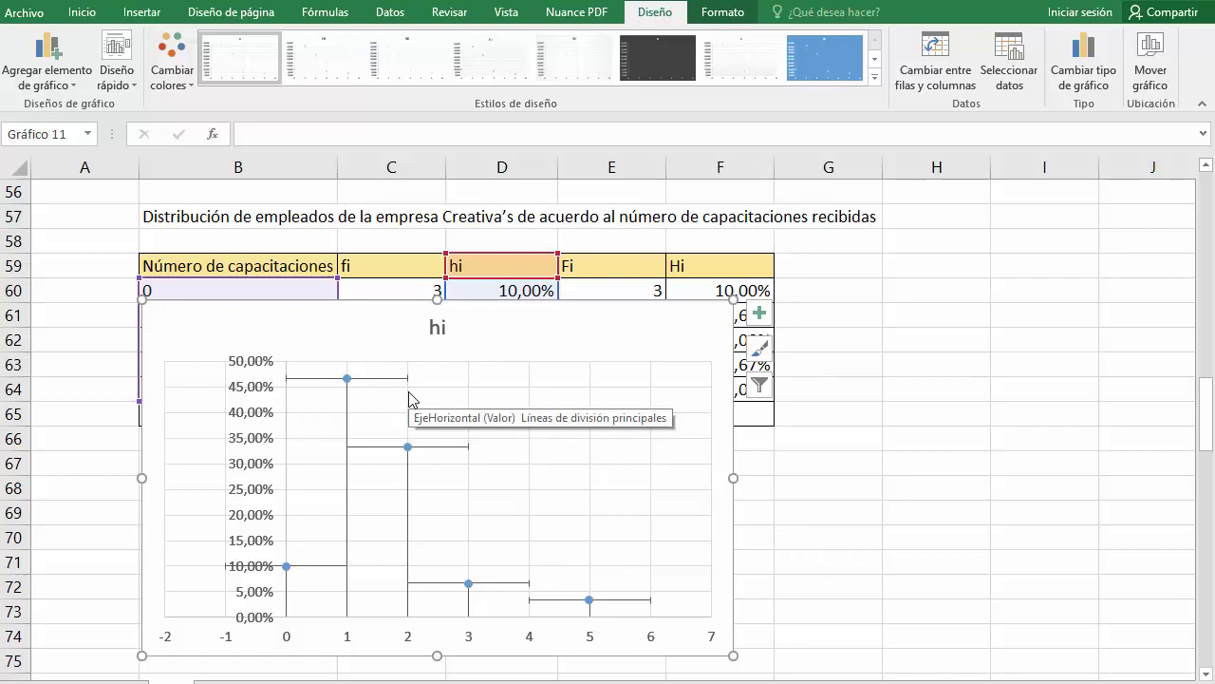
pyautogui.click(486, 583)
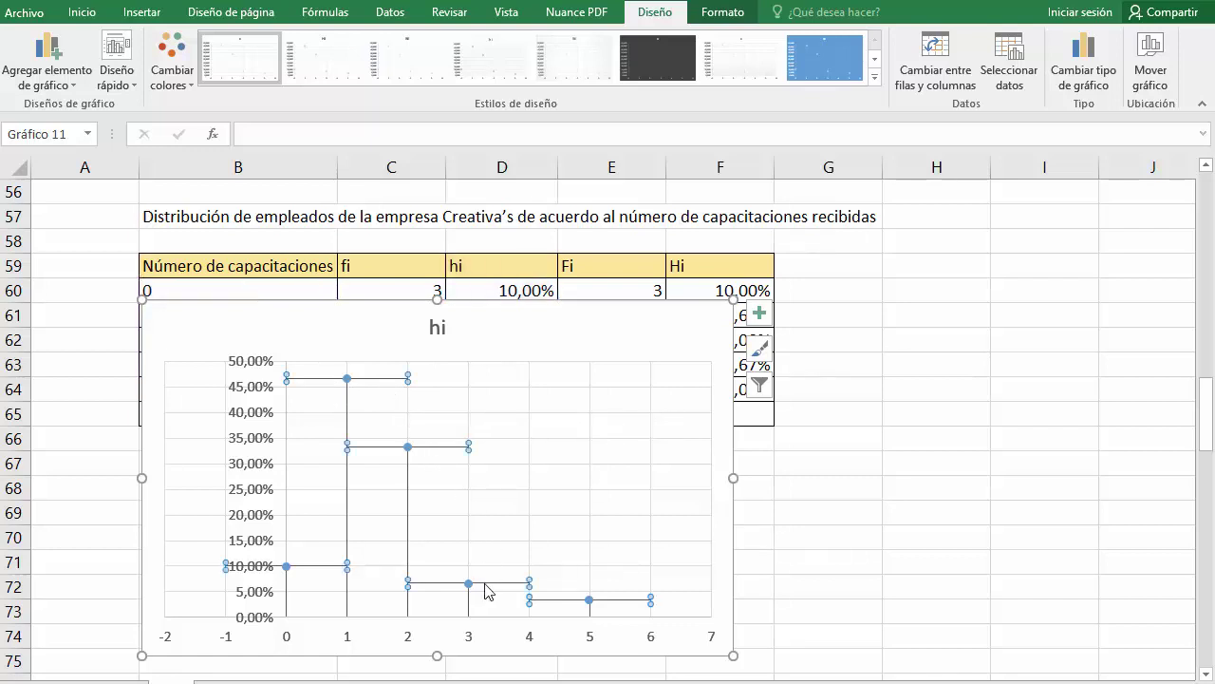
pyautogui.press('Delete')
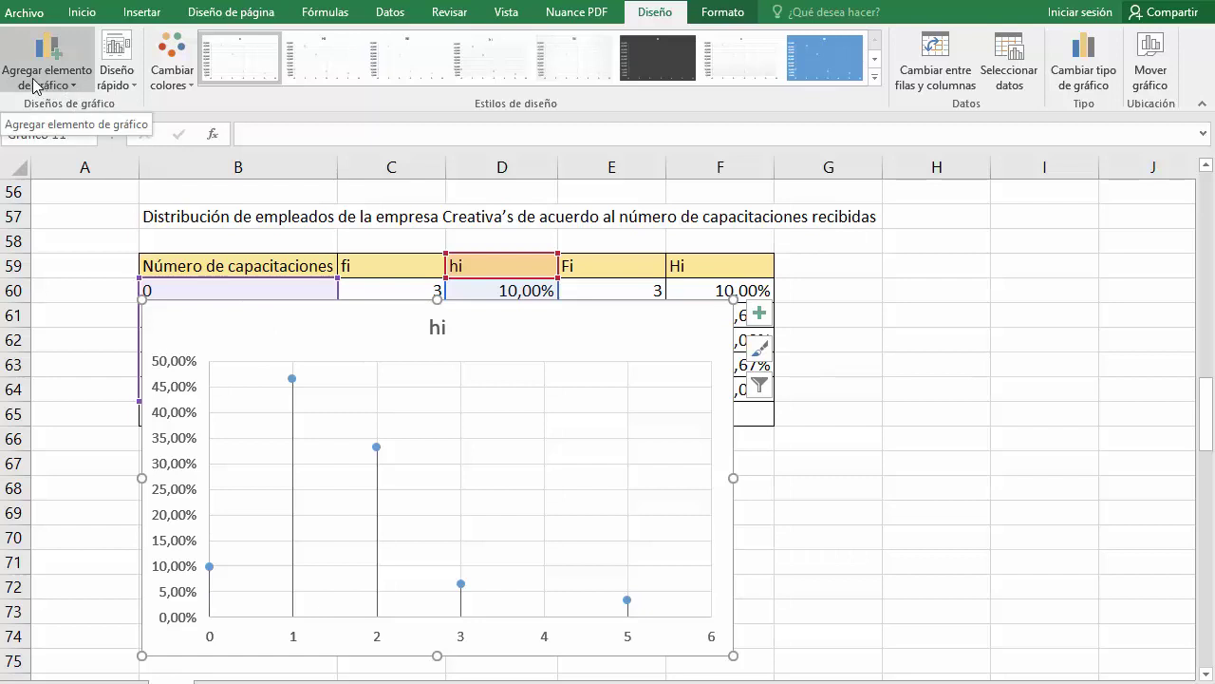
# Add a chart title above the chart and replace 'hi' with the caption copied from B57.
pyautogui.click(72, 88)
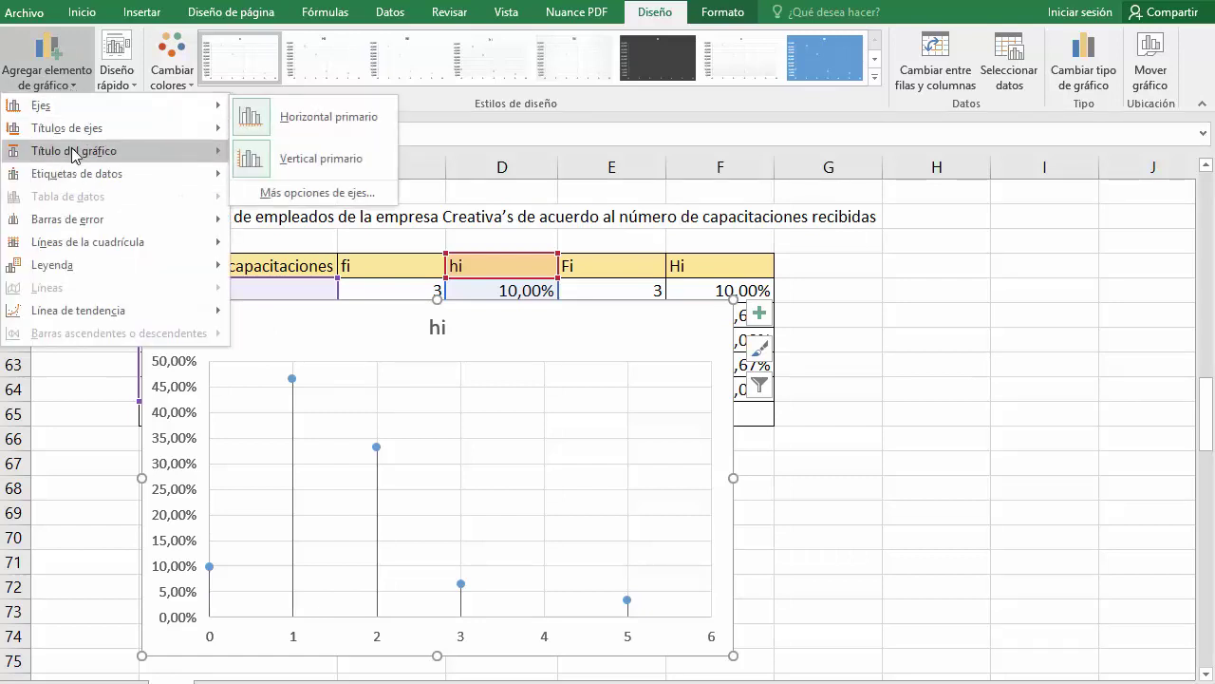
pyautogui.moveTo(74, 151)
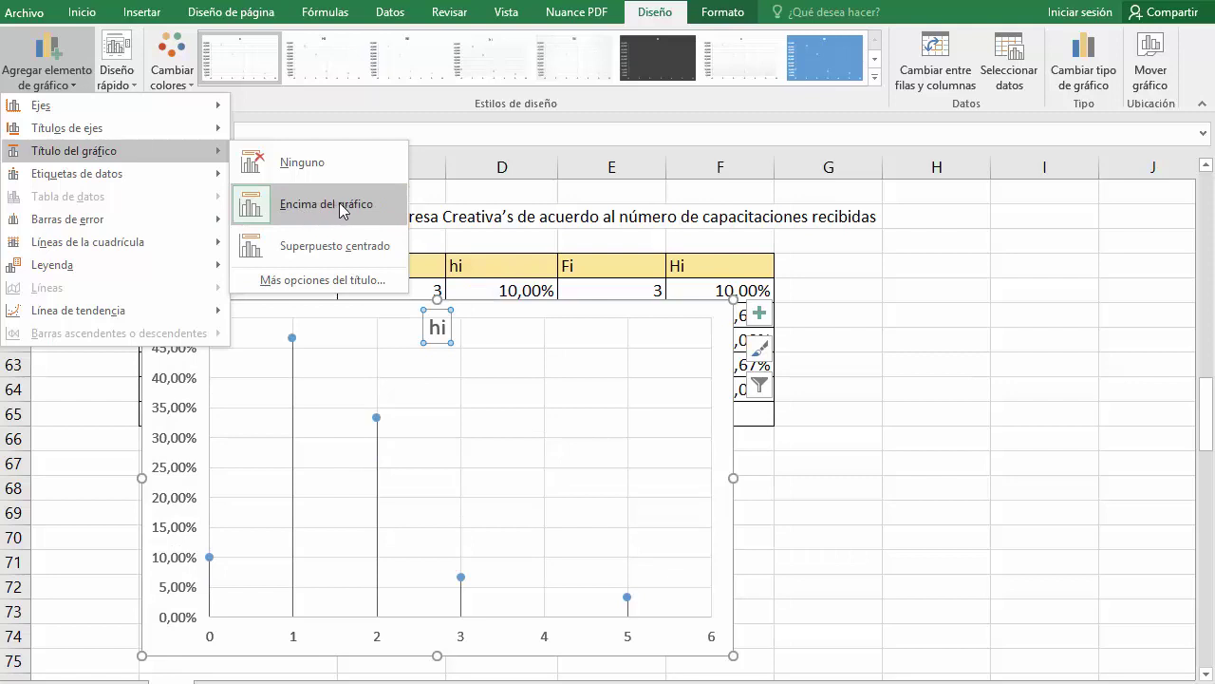
pyautogui.click(349, 213)
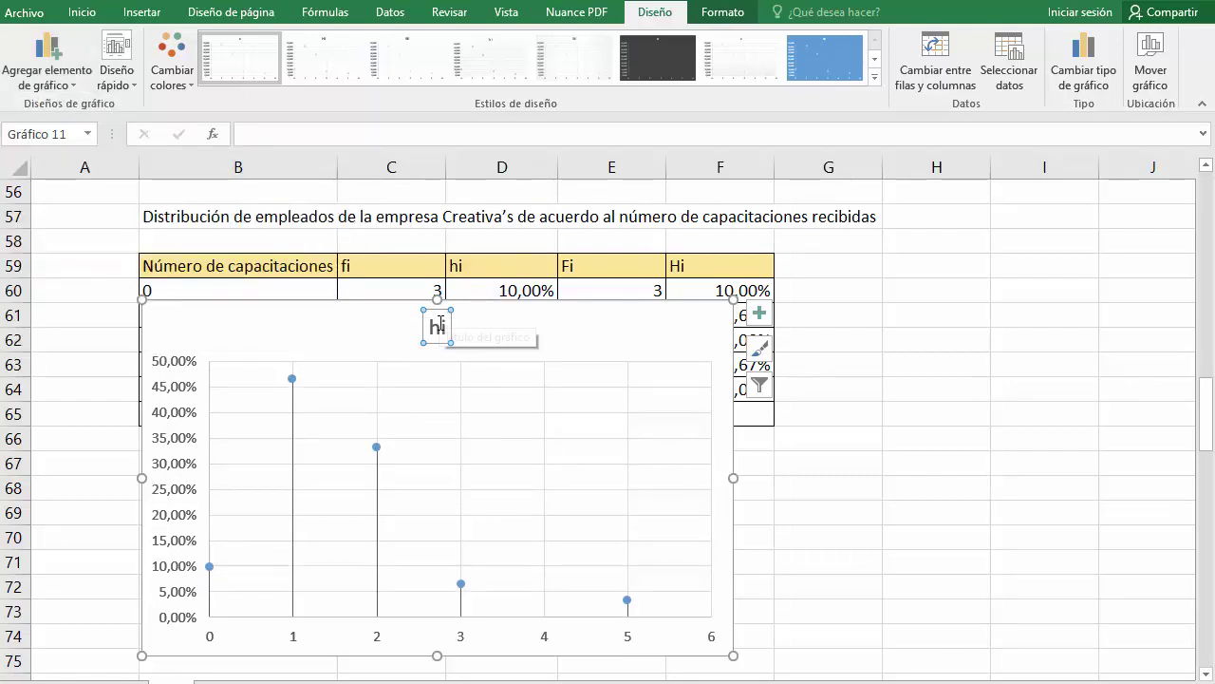
pyautogui.click(246, 217)
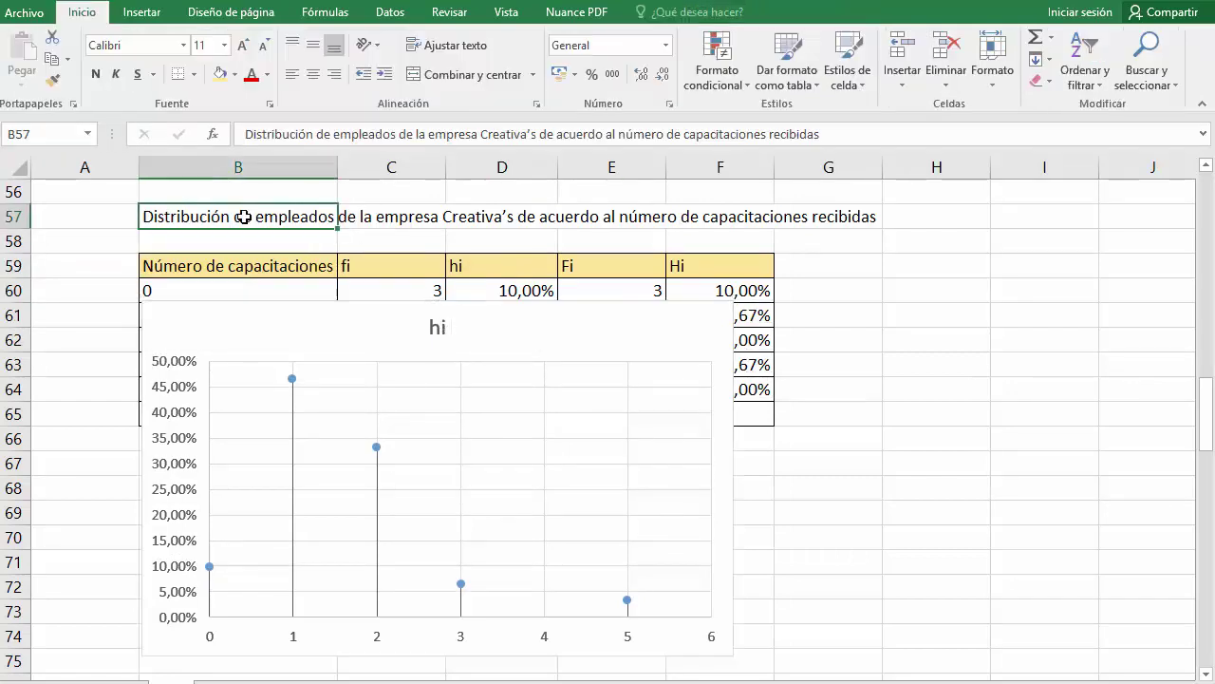
pyautogui.moveTo(246, 134); pyautogui.dragTo(822, 134)
pyautogui.hotkey('ctrl', 'c')
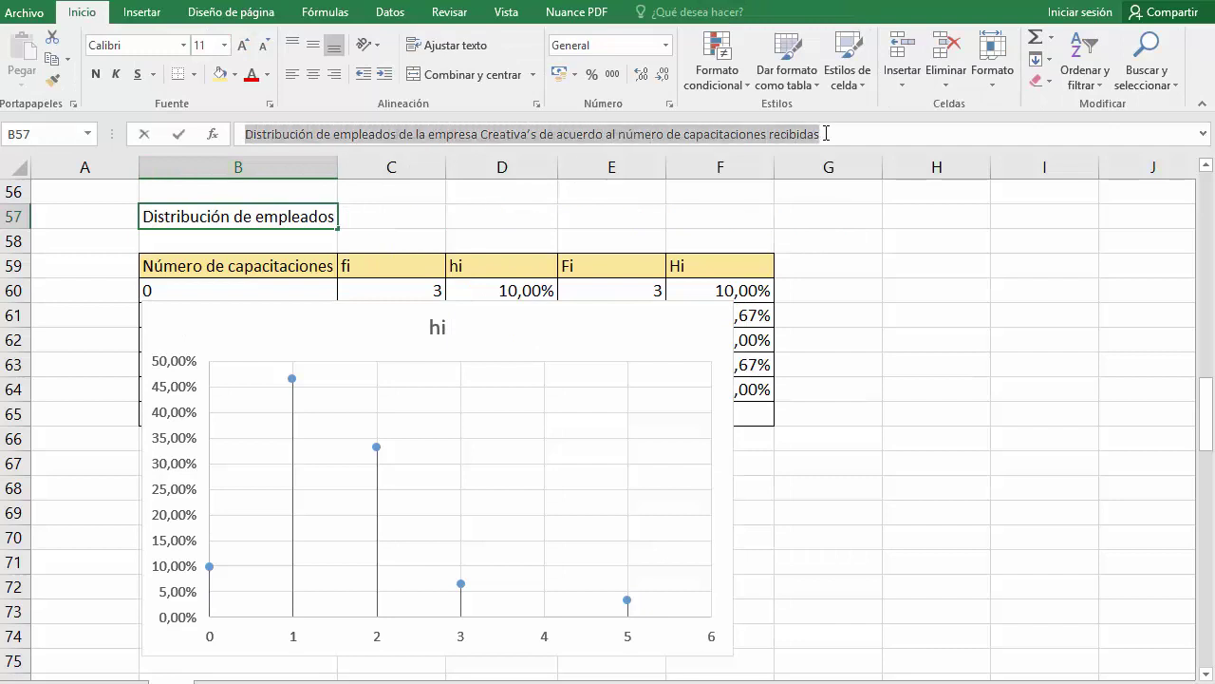
pyautogui.press('Escape')
pyautogui.click(442, 326)
pyautogui.doubleClick(442, 325)
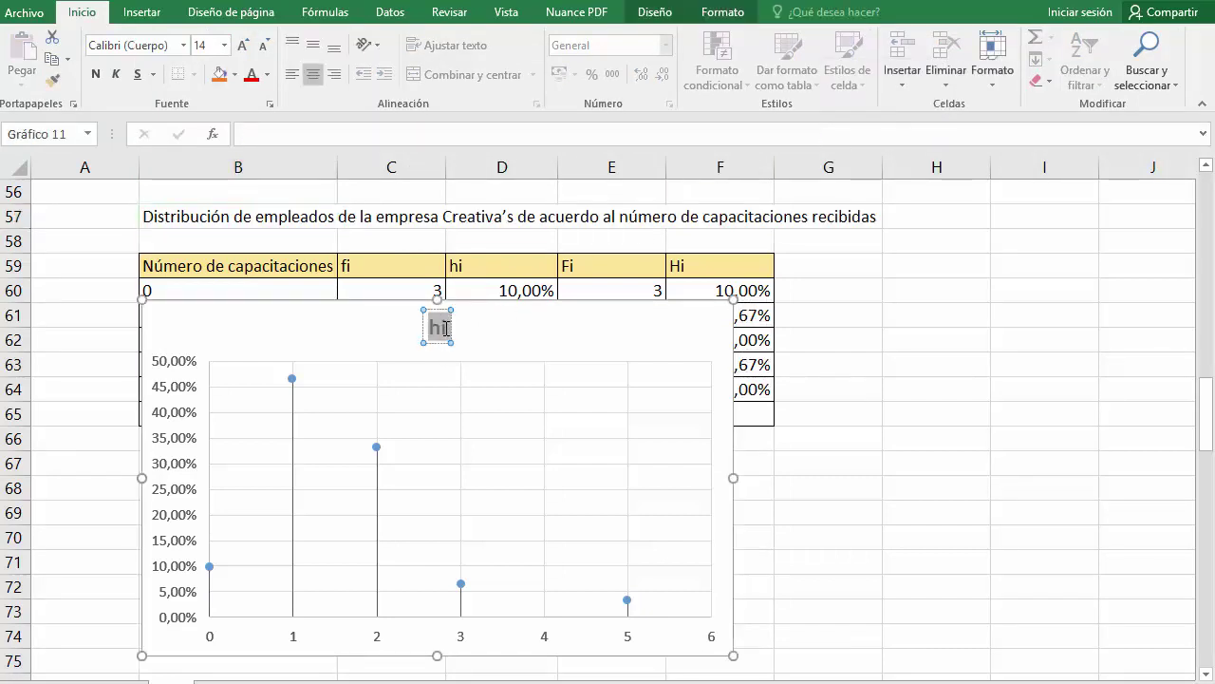
pyautogui.hotkey('ctrl', 'v')
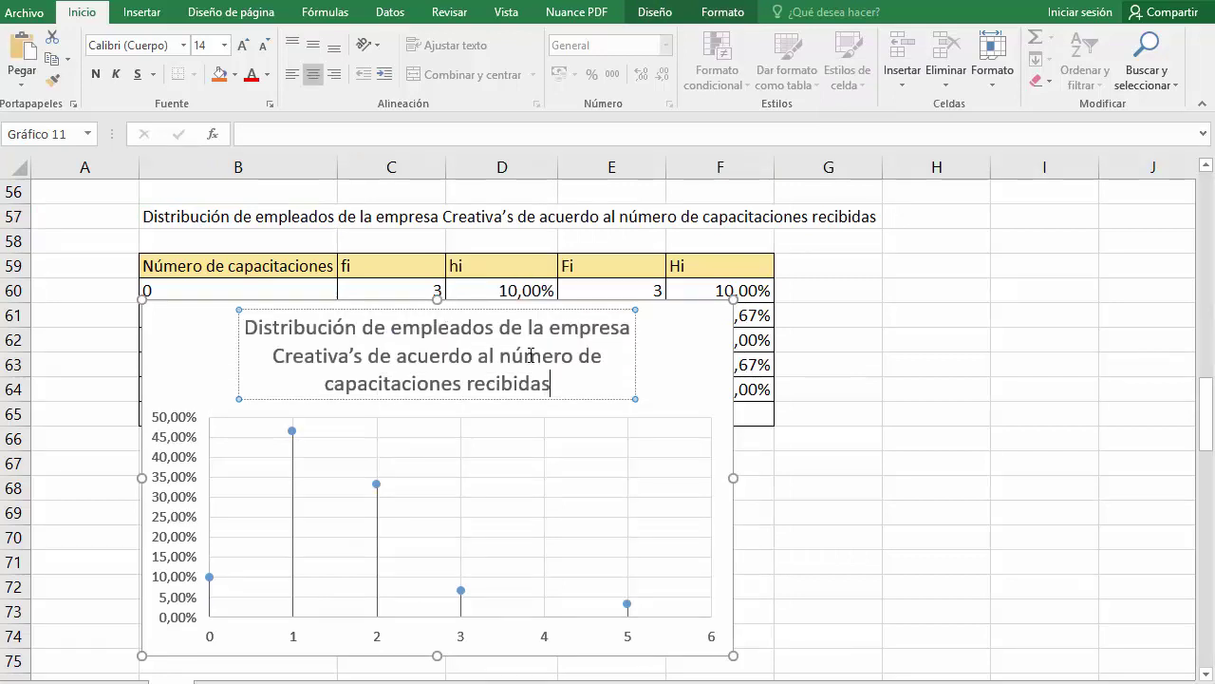
# Set the chart title's font size to 10.
pyautogui.moveTo(571, 379); pyautogui.dragTo(247, 328)
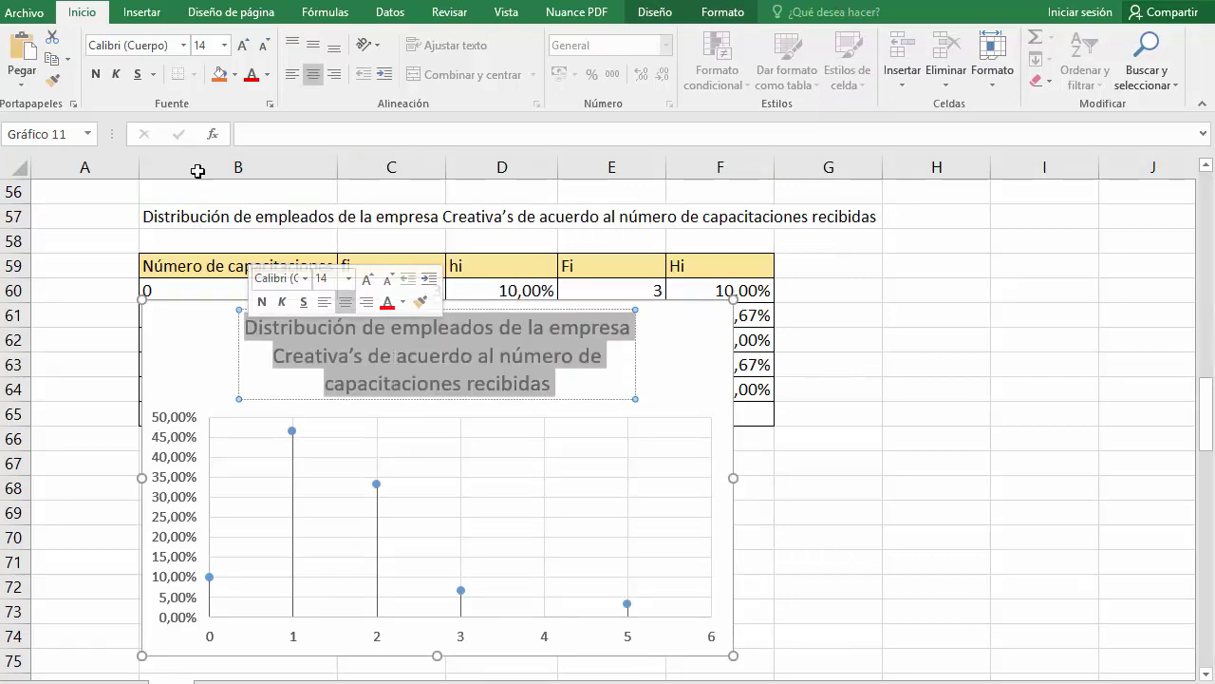
pyautogui.click(207, 43)
pyautogui.write('11')
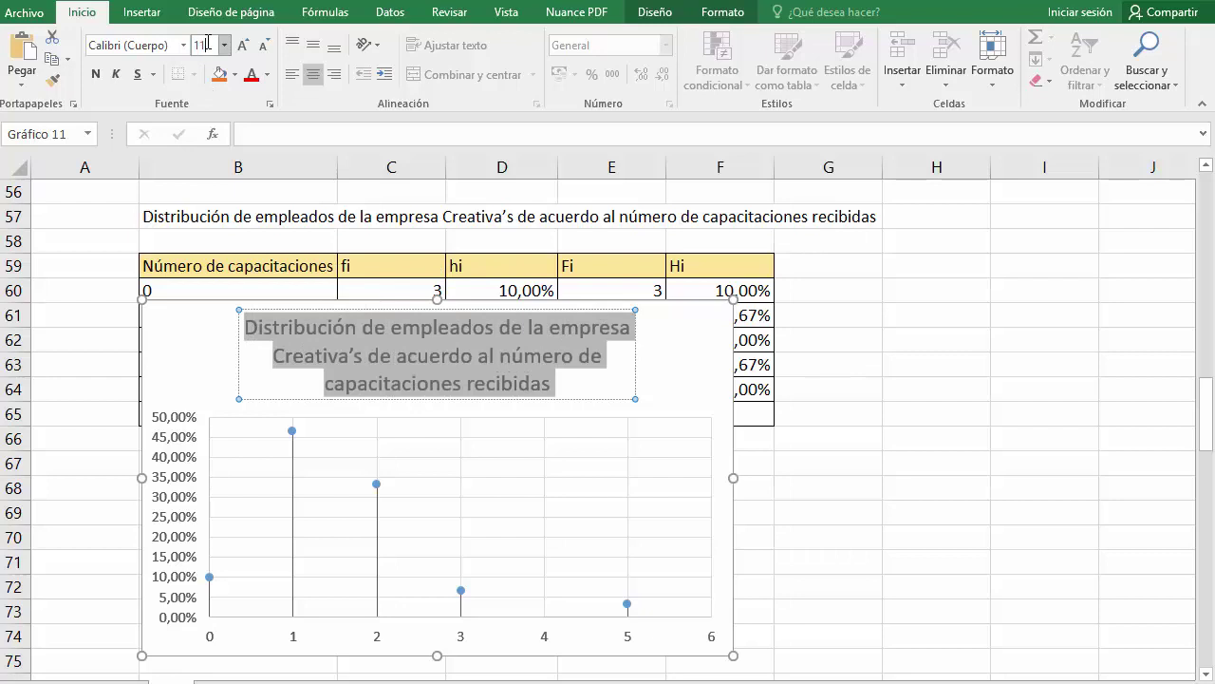
pyautogui.write('0')
pyautogui.press('Return')
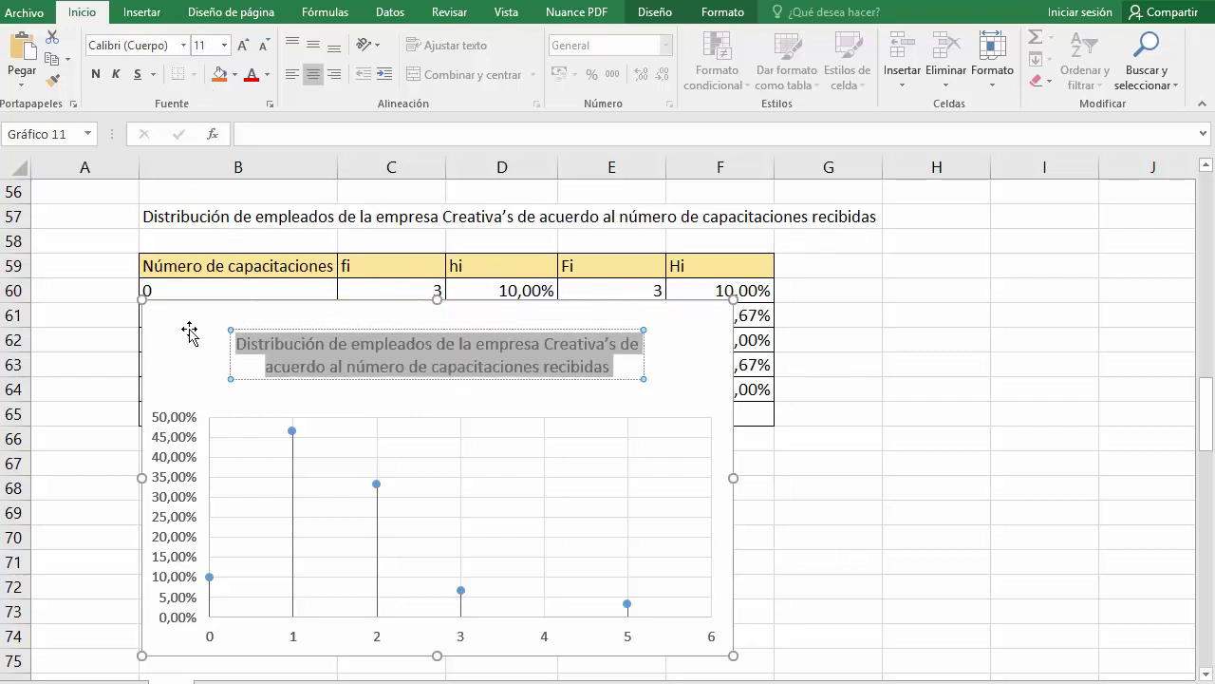
pyautogui.click(188, 331)
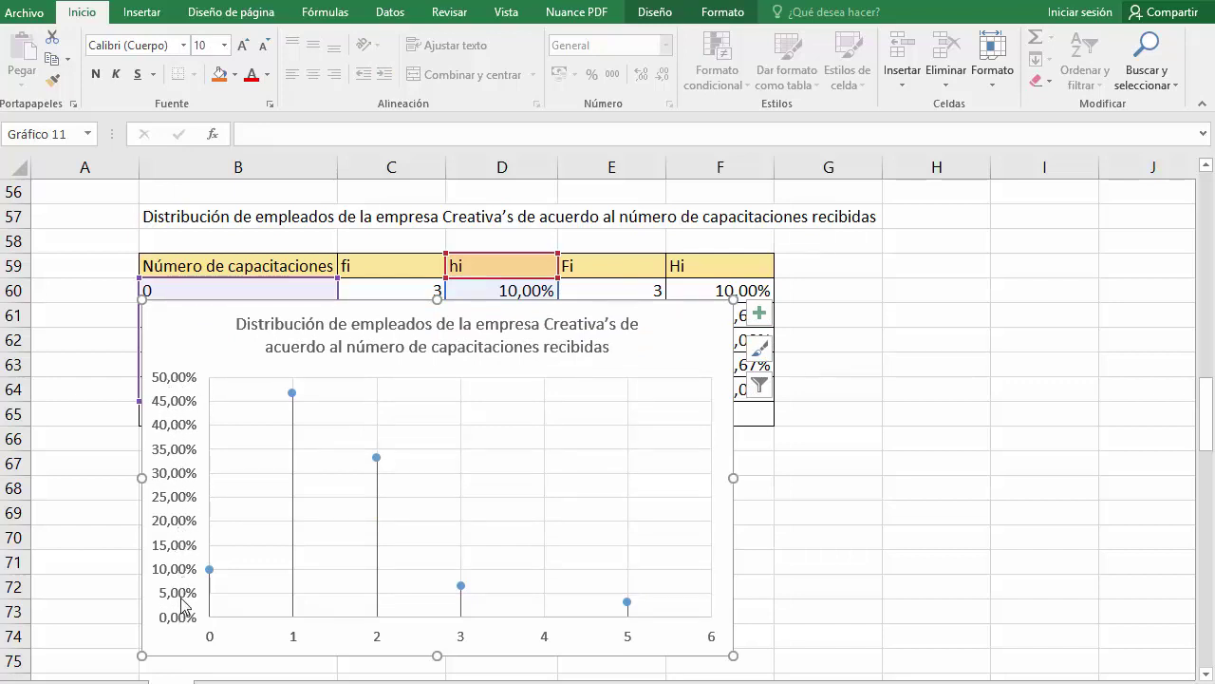
# Format the vertical axis numbers with 0 decimal places so it shows 0% to 50%.
pyautogui.click(183, 410)
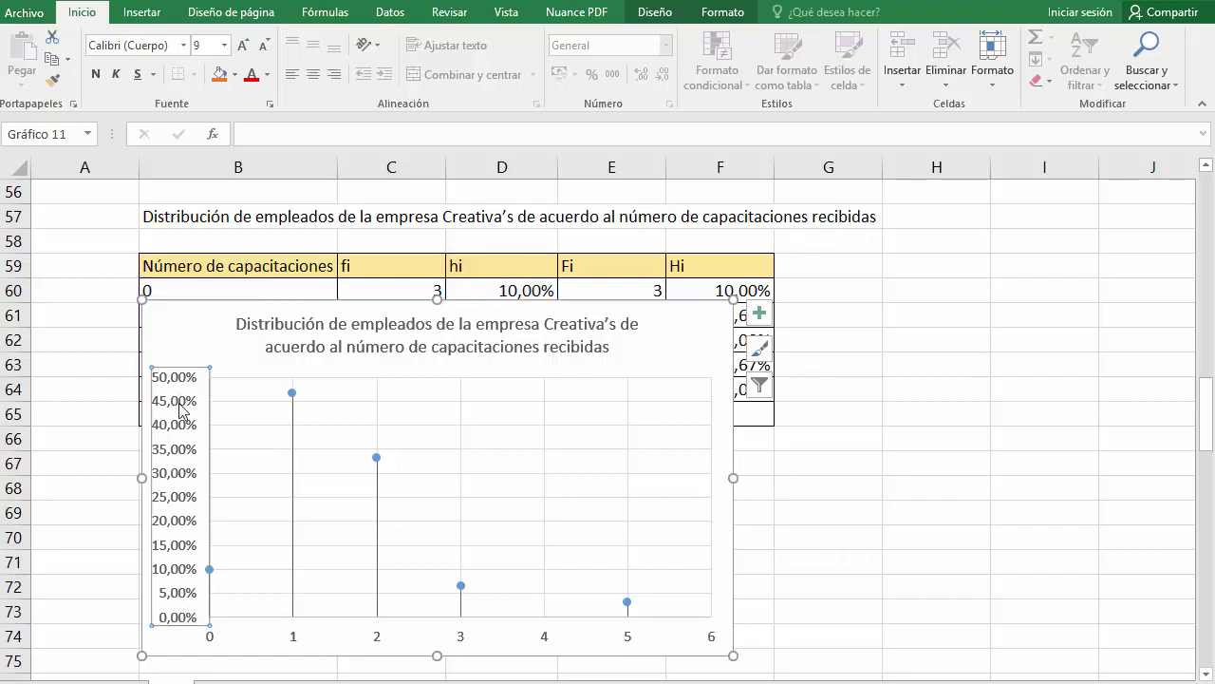
pyautogui.rightClick(182, 410)
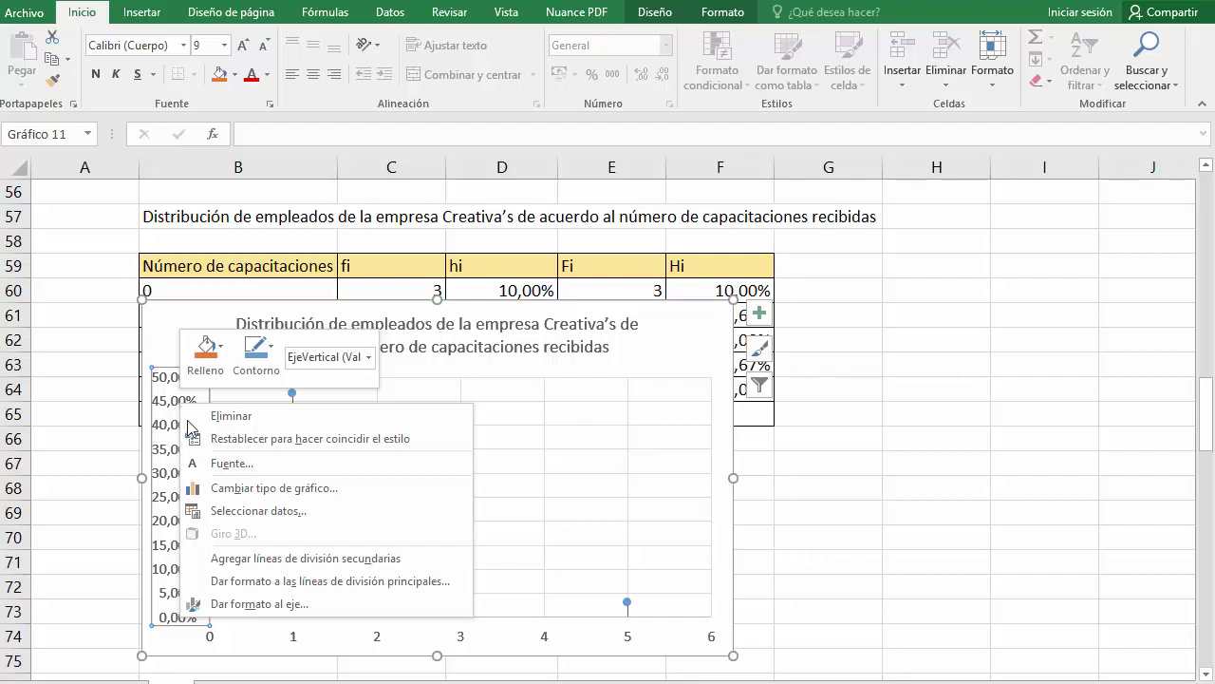
pyautogui.click(306, 605)
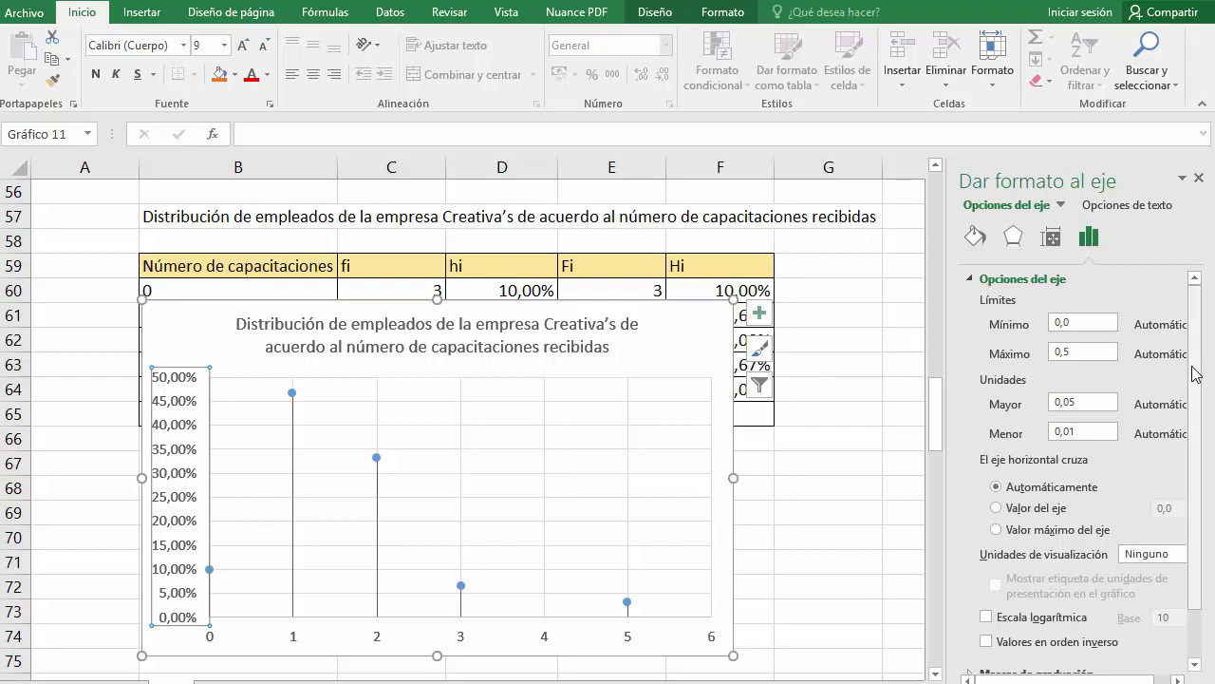
pyautogui.moveTo(1193, 373); pyautogui.dragTo(1195, 421)
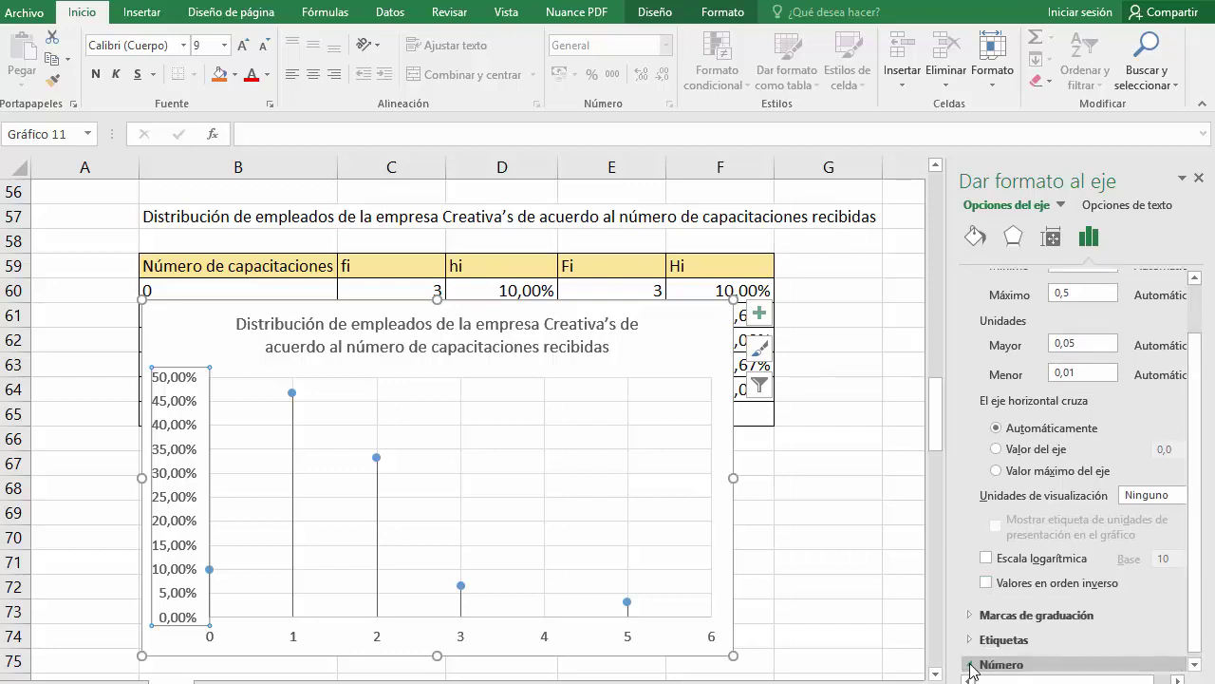
pyautogui.click(973, 664)
pyautogui.moveTo(1192, 541); pyautogui.dragTo(1202, 631)
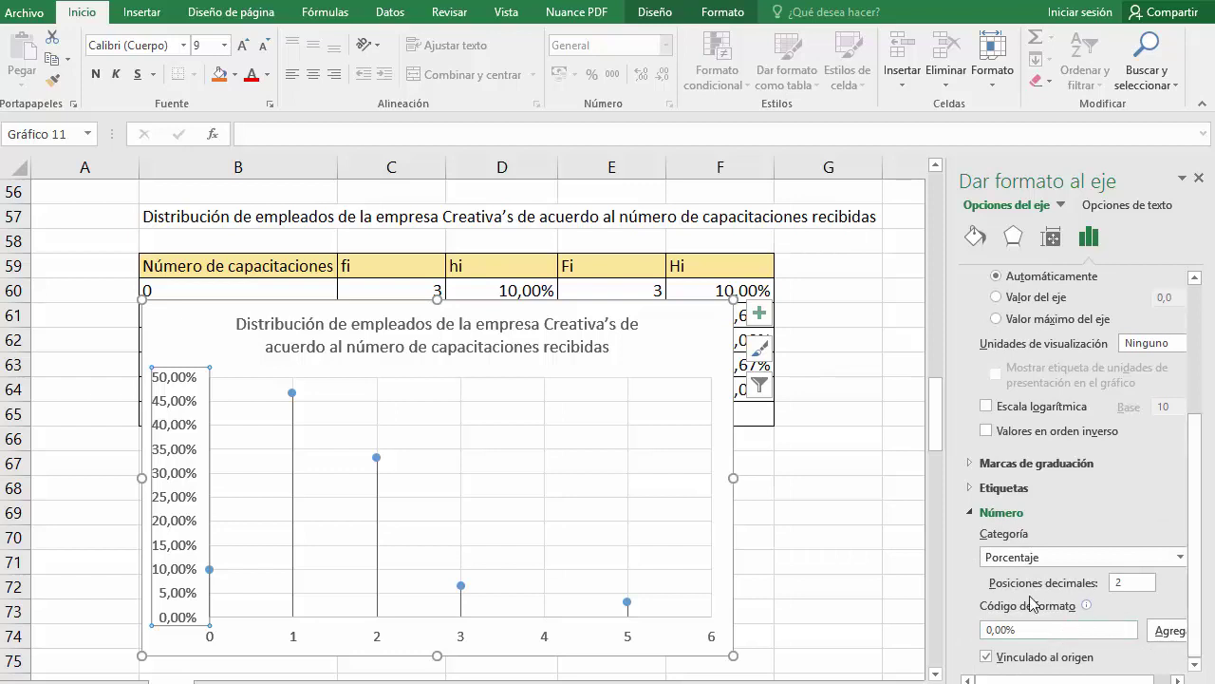
pyautogui.click(1135, 585)
pyautogui.write('0')
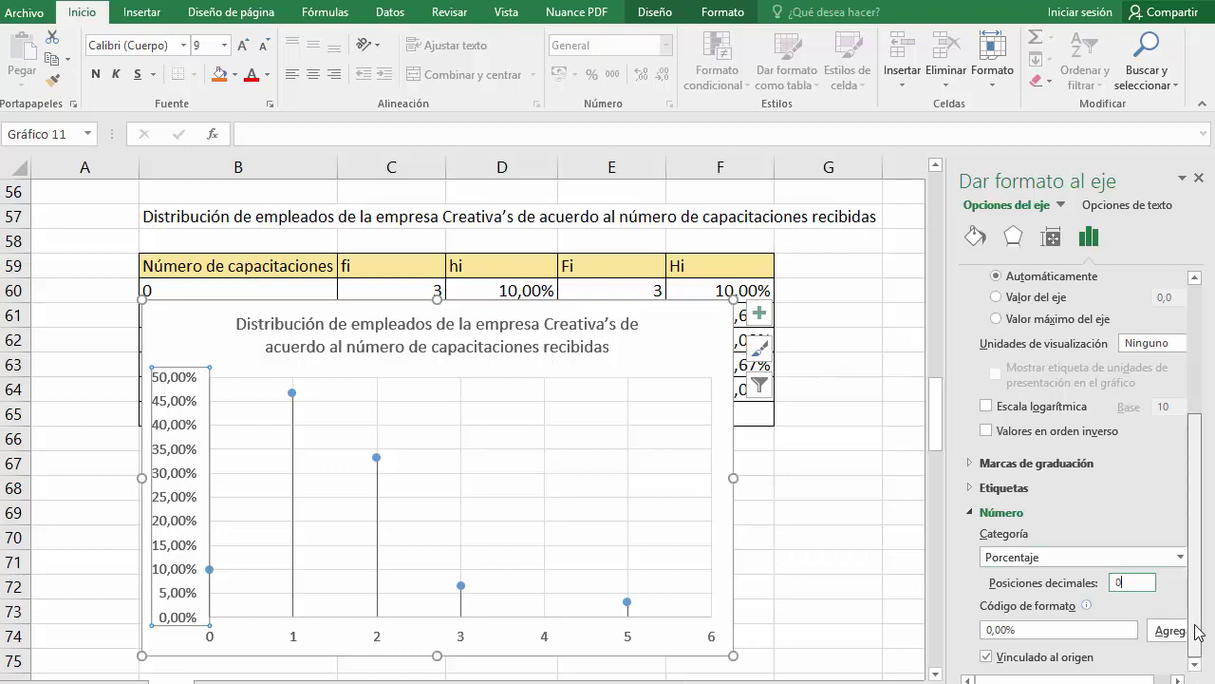
pyautogui.scroll(5, 1198, 569)
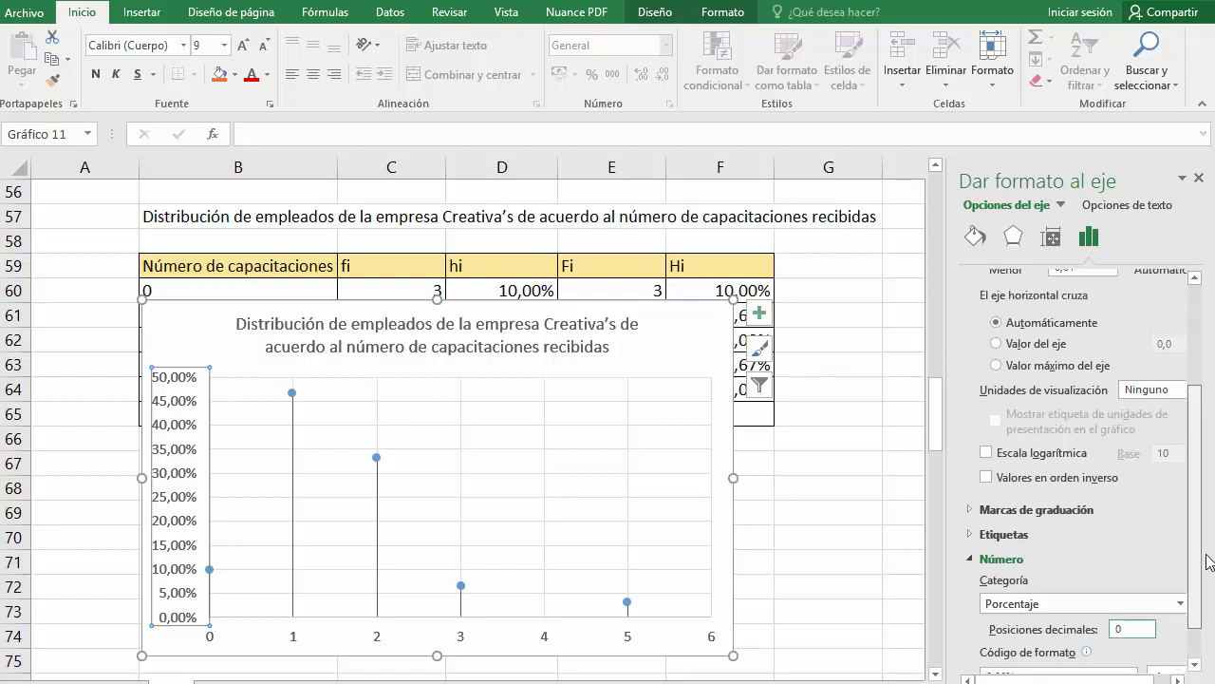
pyautogui.click(1199, 178)
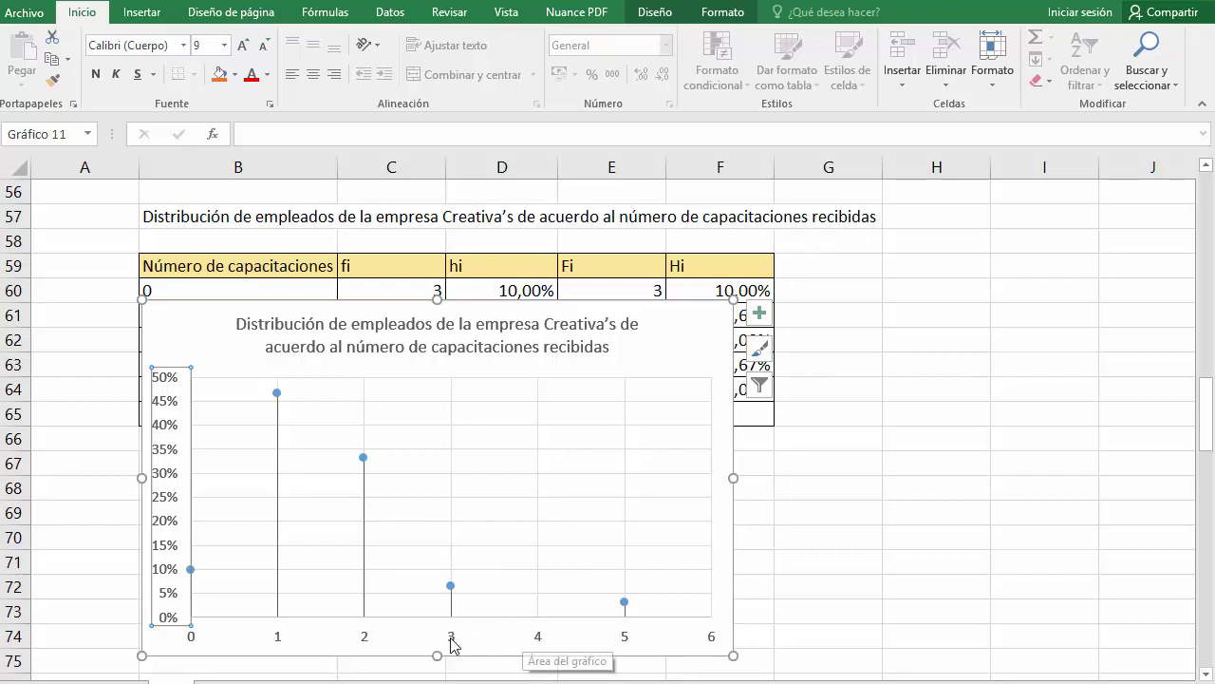
# Add axis titles and rename the vertical one to 'frecuencia porcentual'.
pyautogui.click(200, 334)
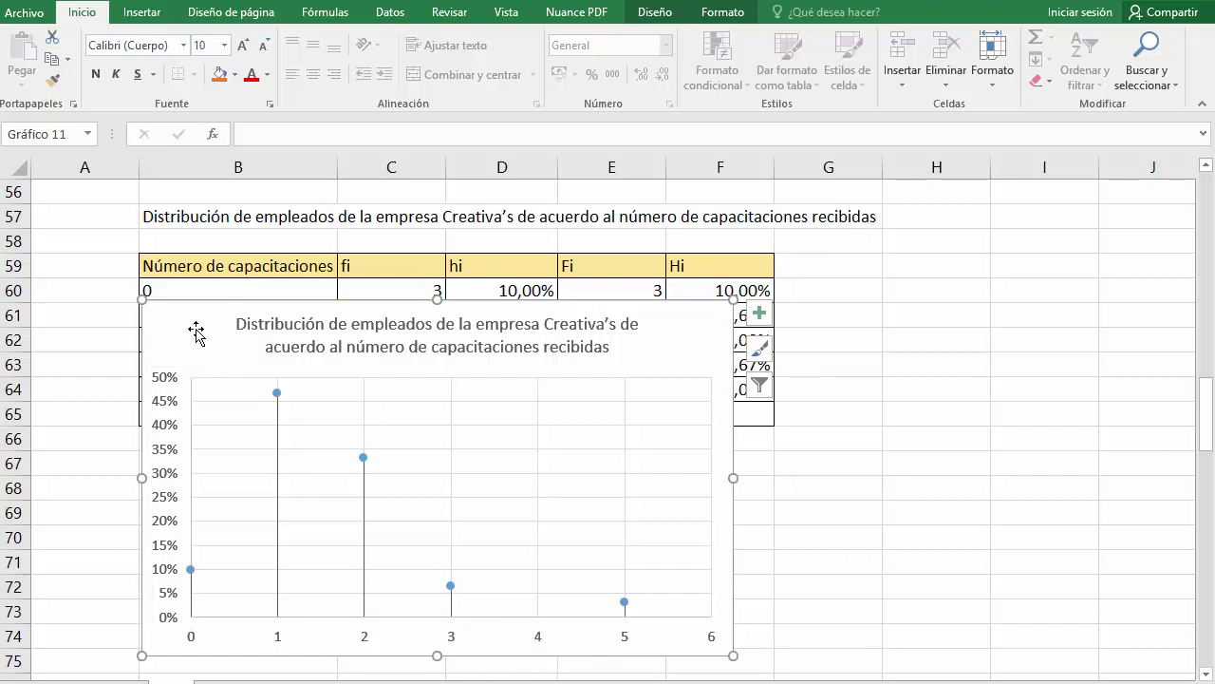
pyautogui.click(655, 13)
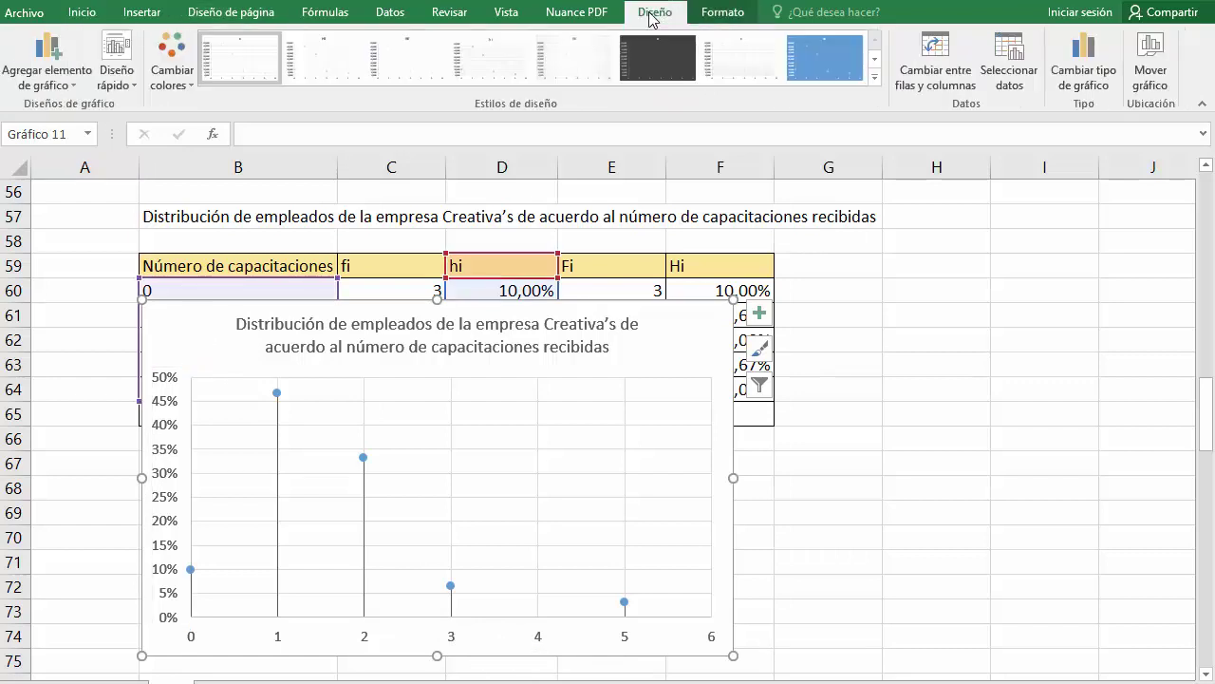
pyautogui.click(74, 88)
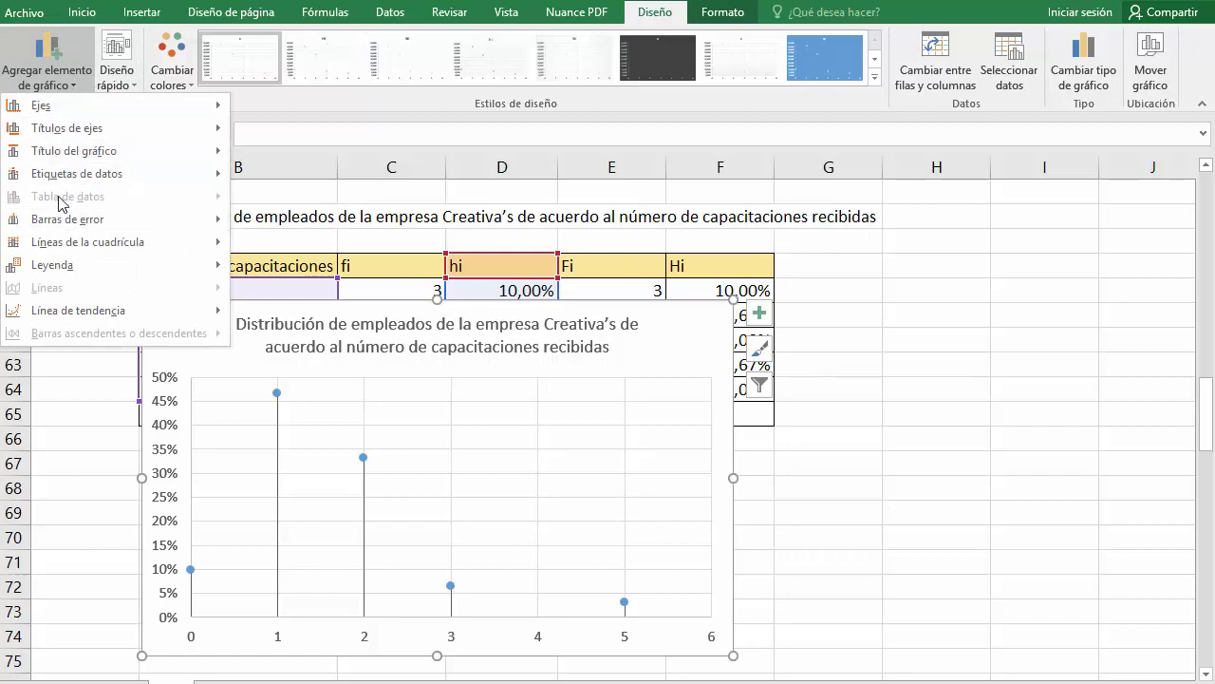
pyautogui.moveTo(67, 128)
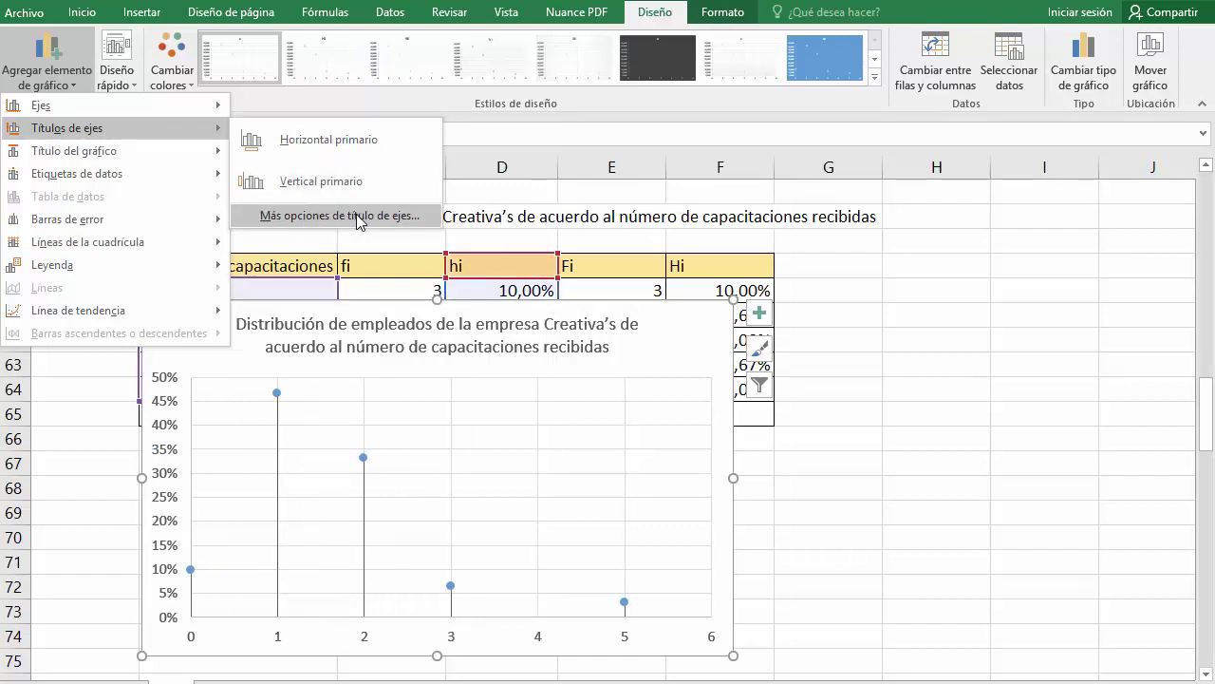
pyautogui.click(359, 217)
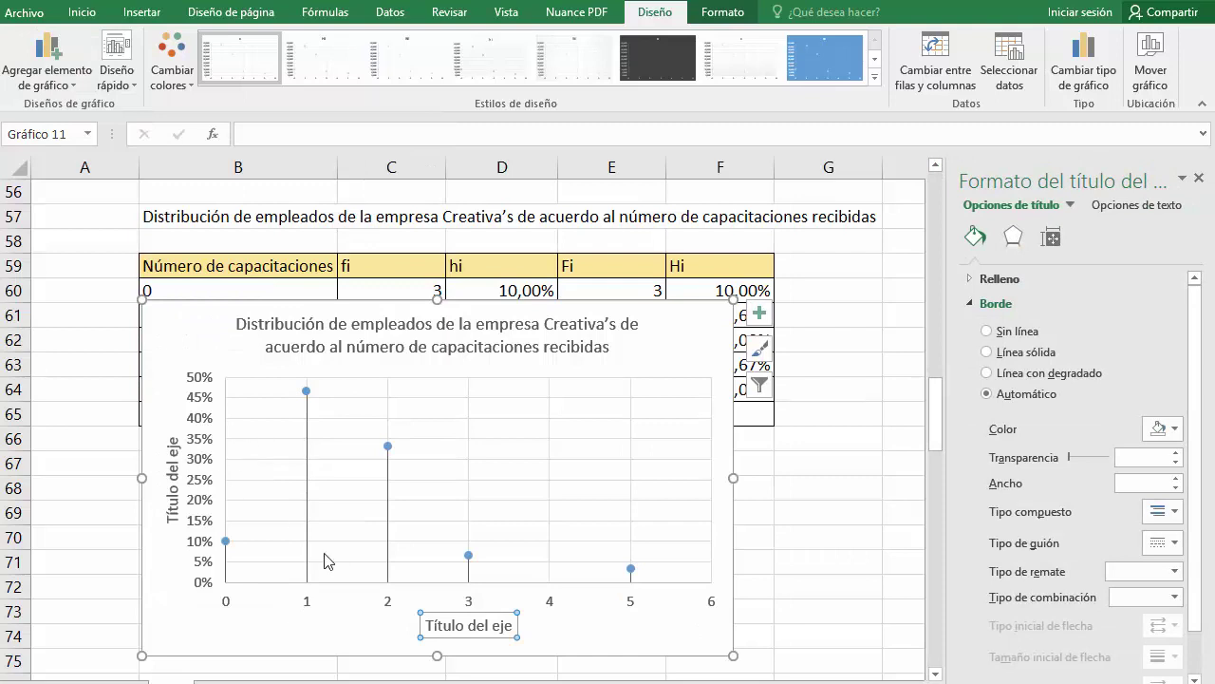
pyautogui.click(1199, 177)
pyautogui.click(181, 450)
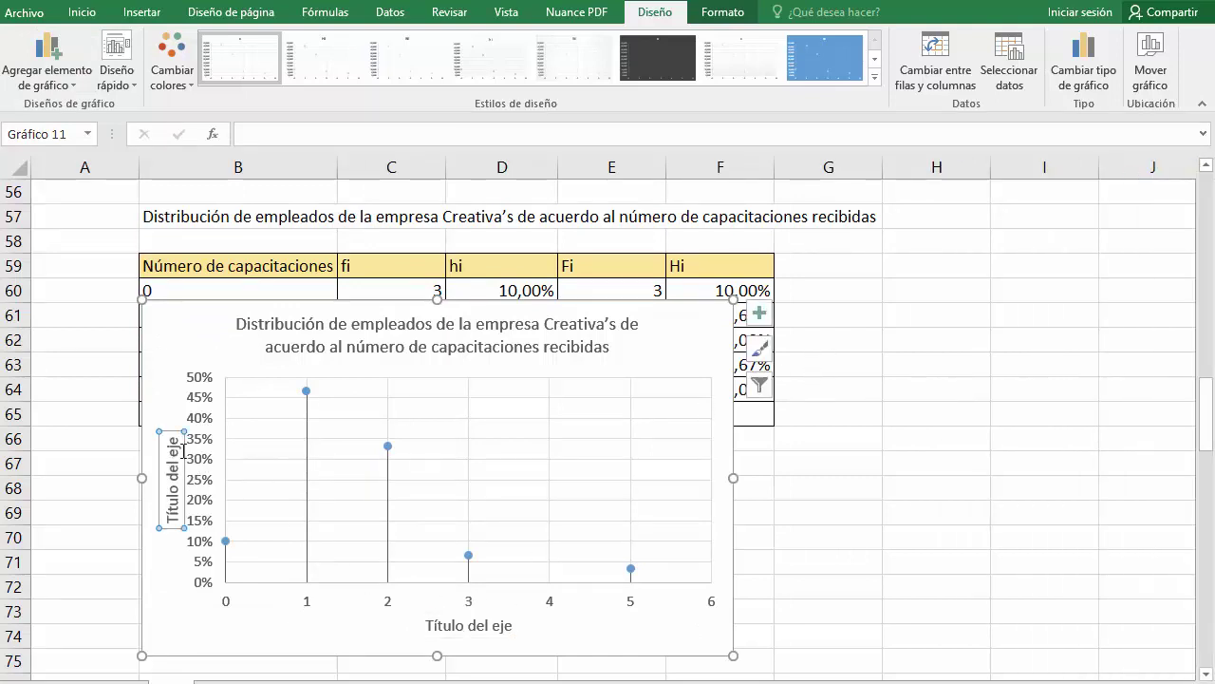
pyautogui.moveTo(172, 441); pyautogui.dragTo(172, 524)
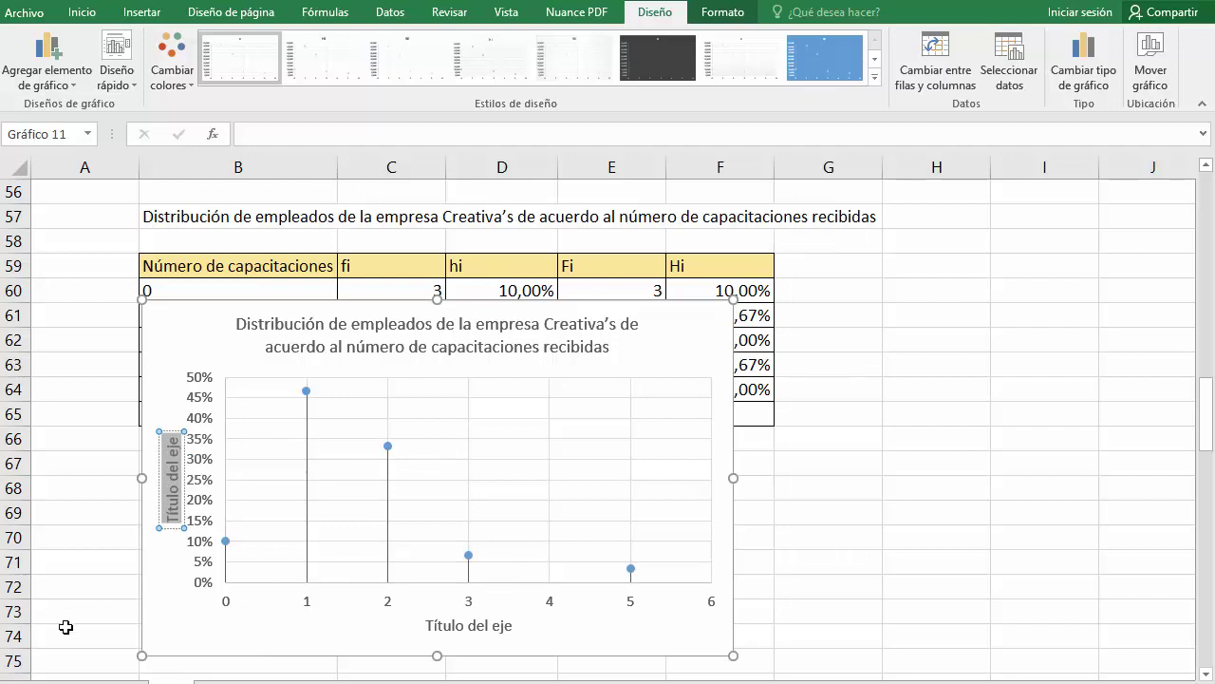
pyautogui.write('frecu')
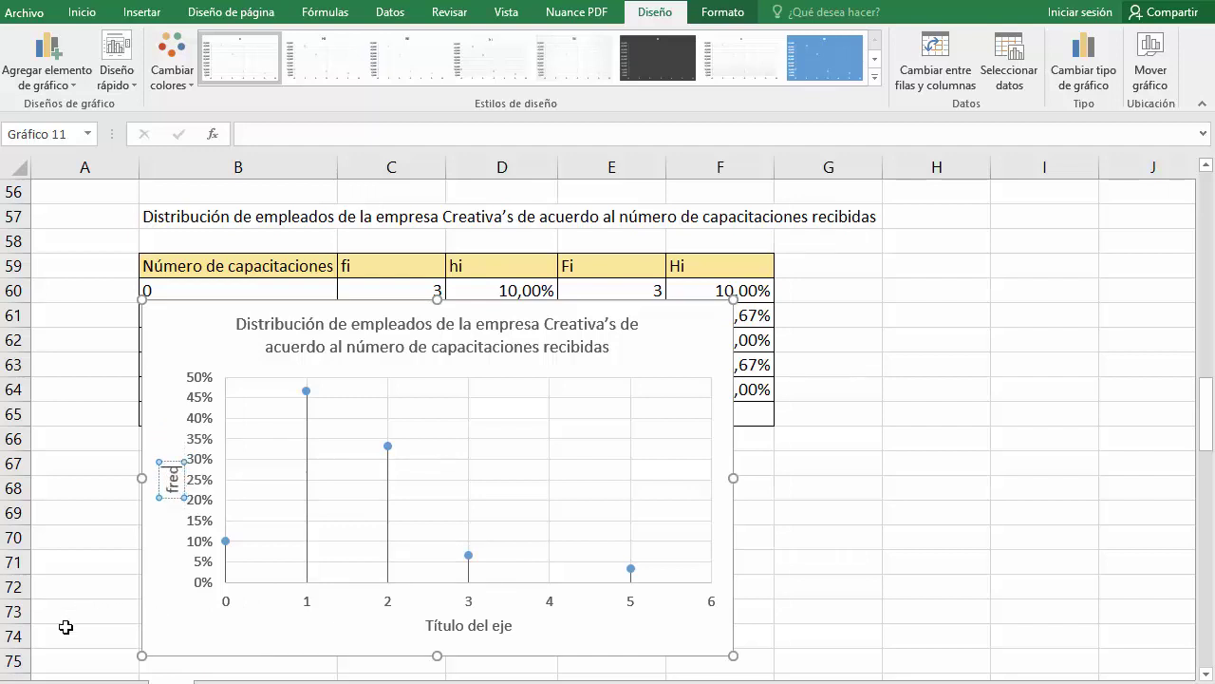
pyautogui.write('encia po')
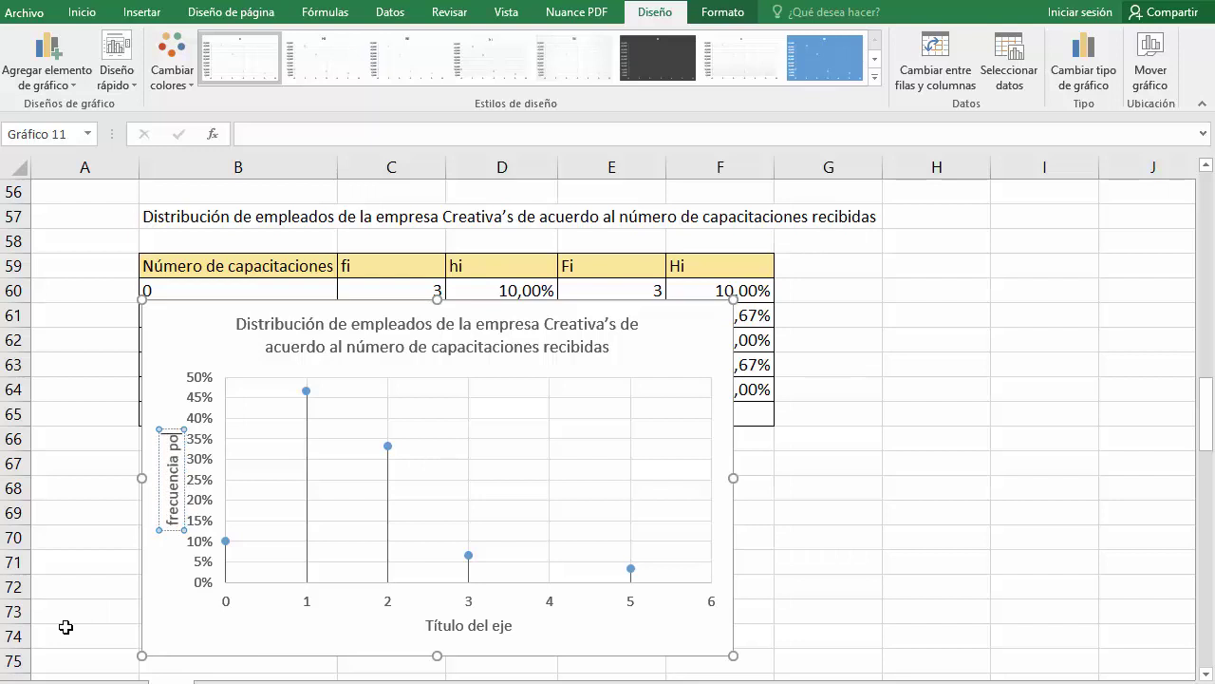
pyautogui.write('rcentual')
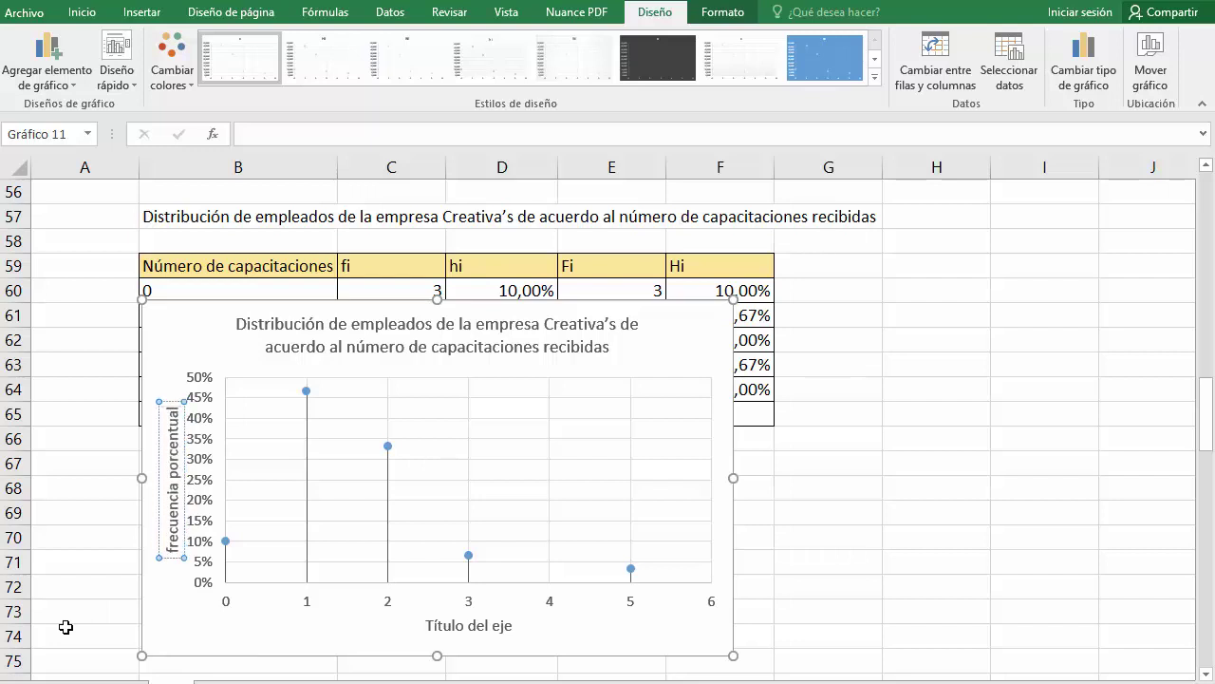
# Rename the horizontal axis title to 'Número de capacitaciones'.
pyautogui.click(462, 624)
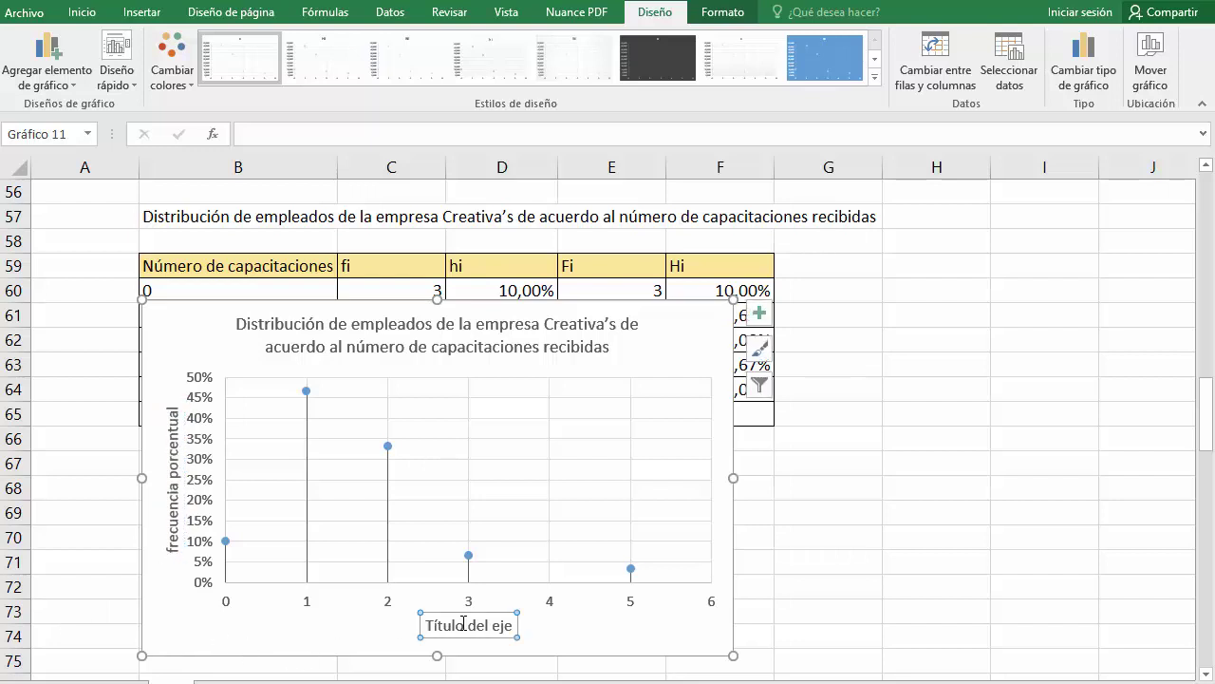
pyautogui.moveTo(430, 624); pyautogui.dragTo(513, 625)
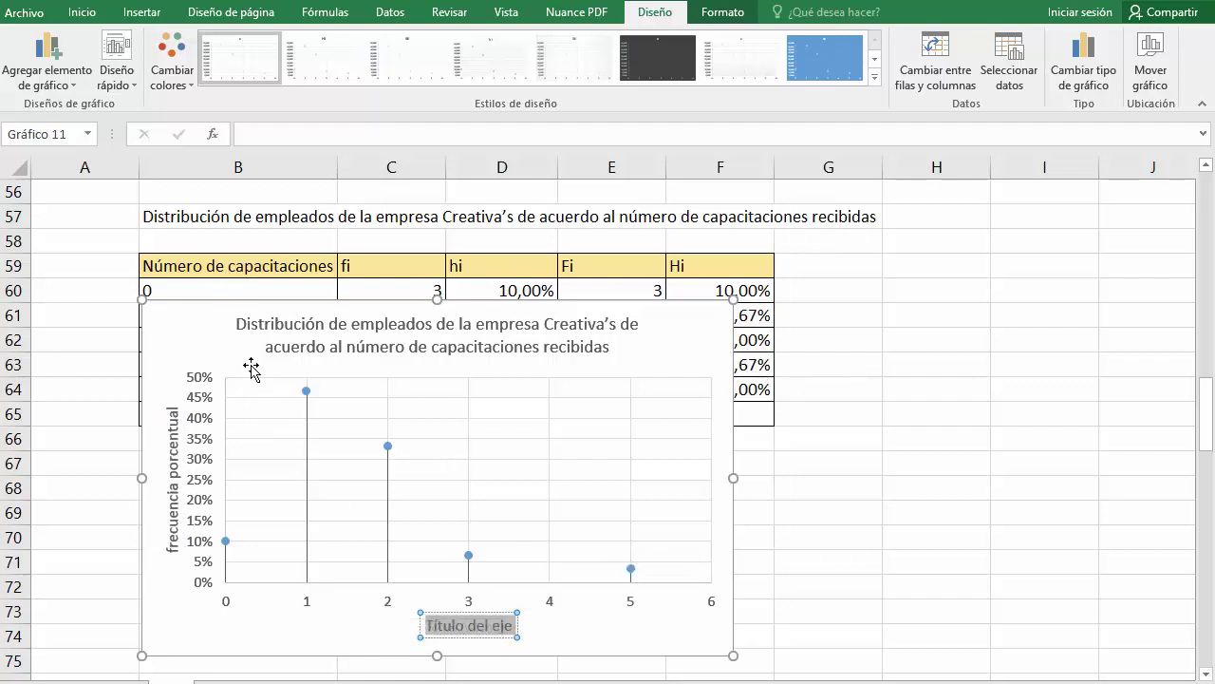
pyautogui.write('Nú')
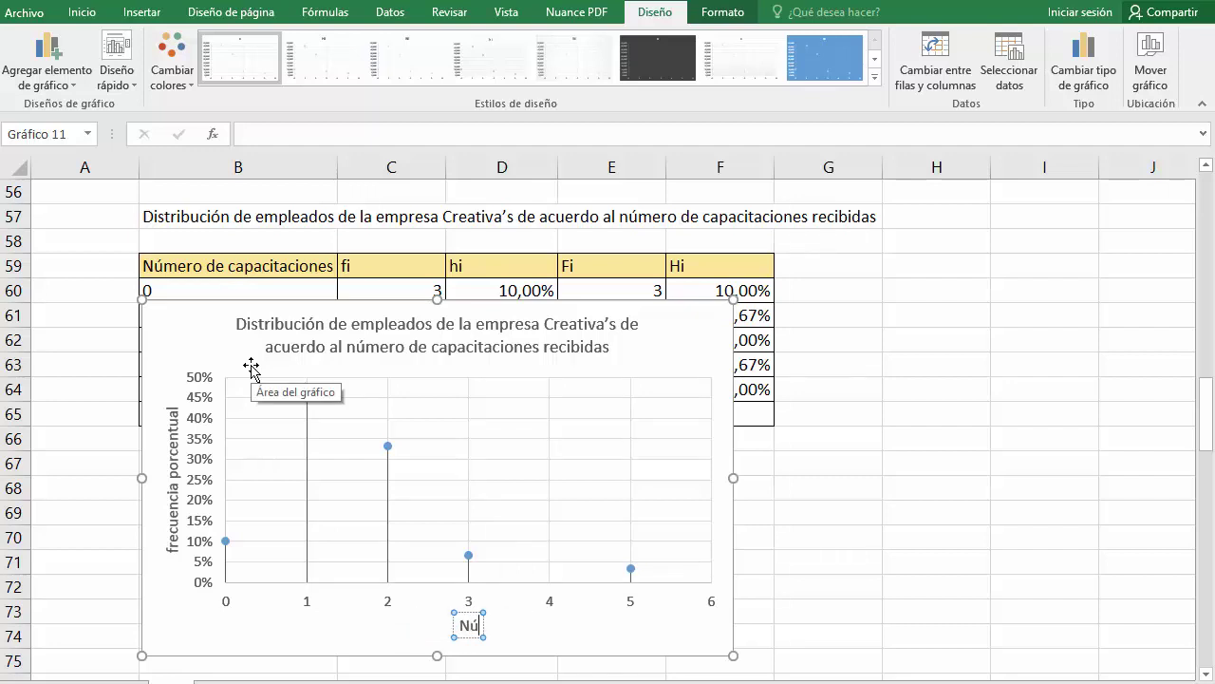
pyautogui.write('mero de ca')
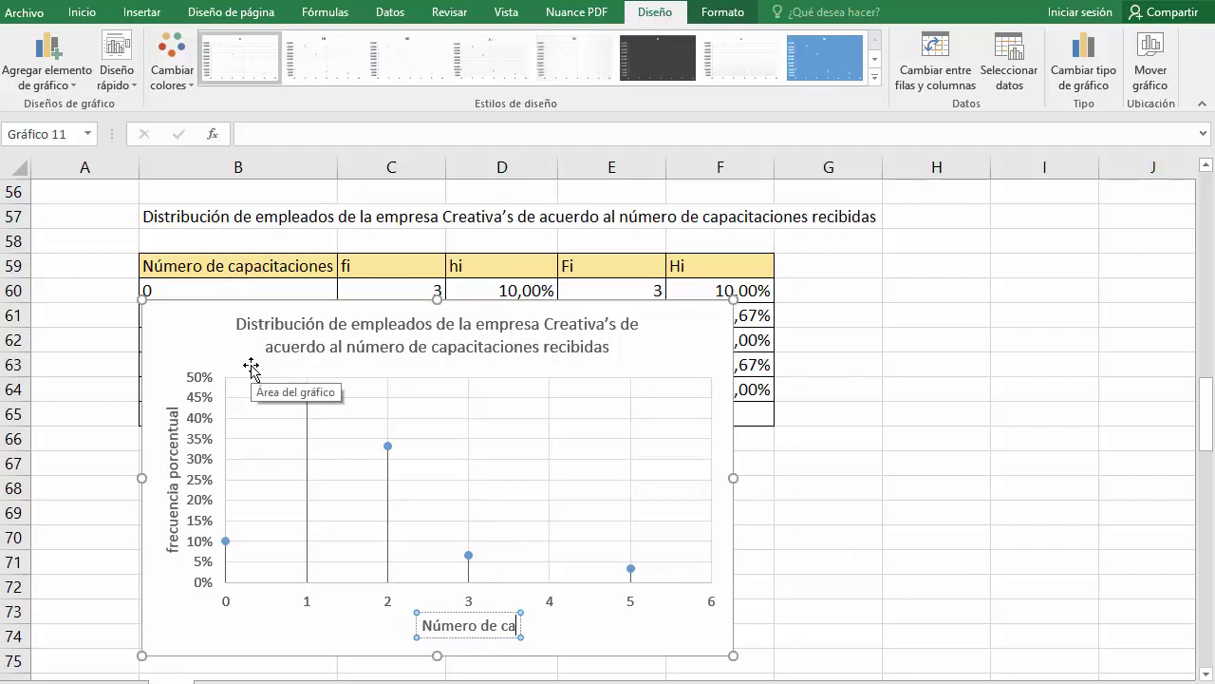
pyautogui.write('pacitacio')
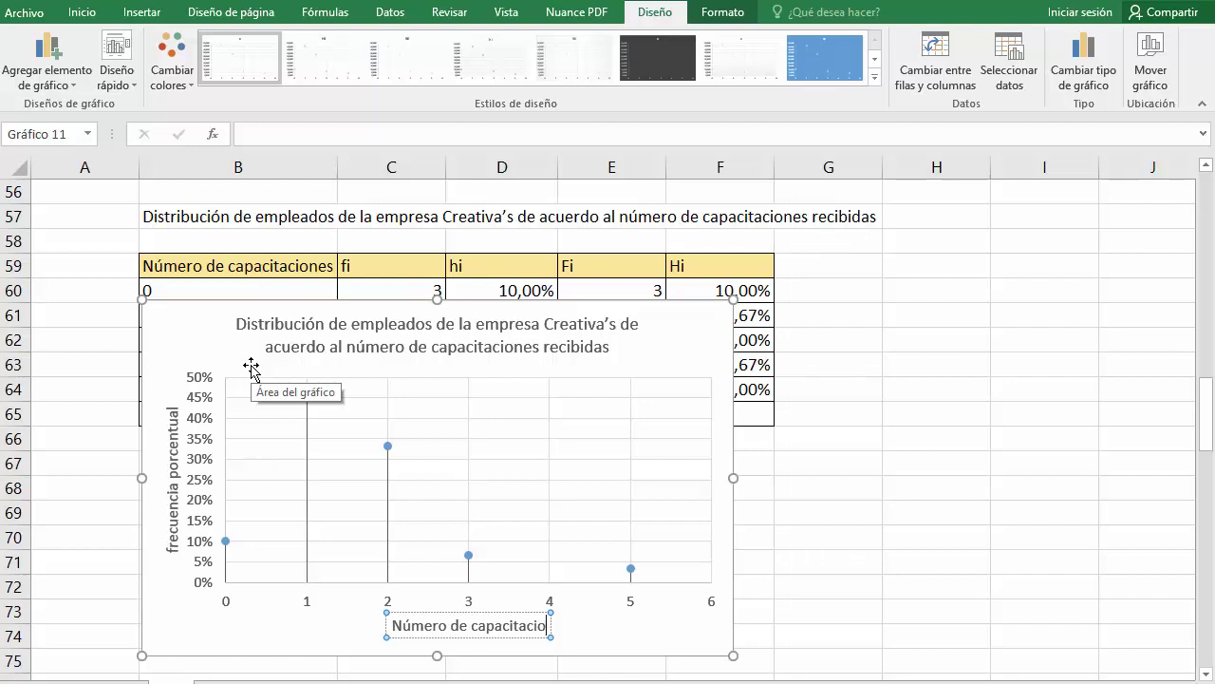
pyautogui.write('nes')
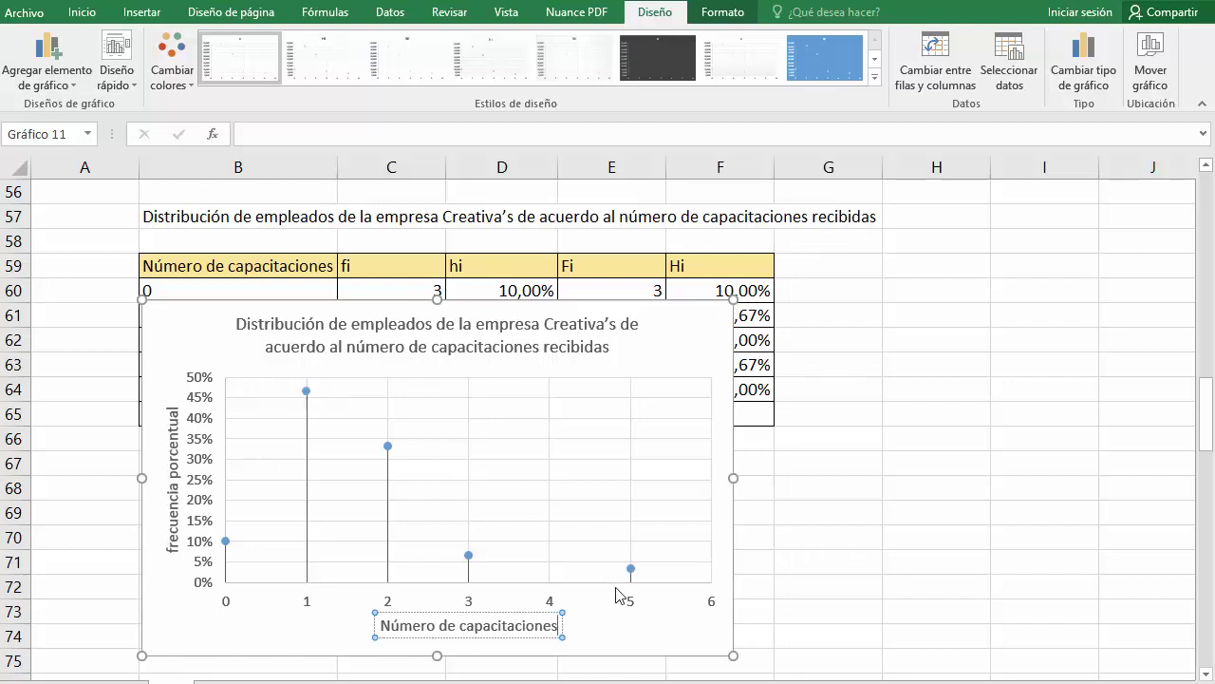
pyautogui.click(638, 625)
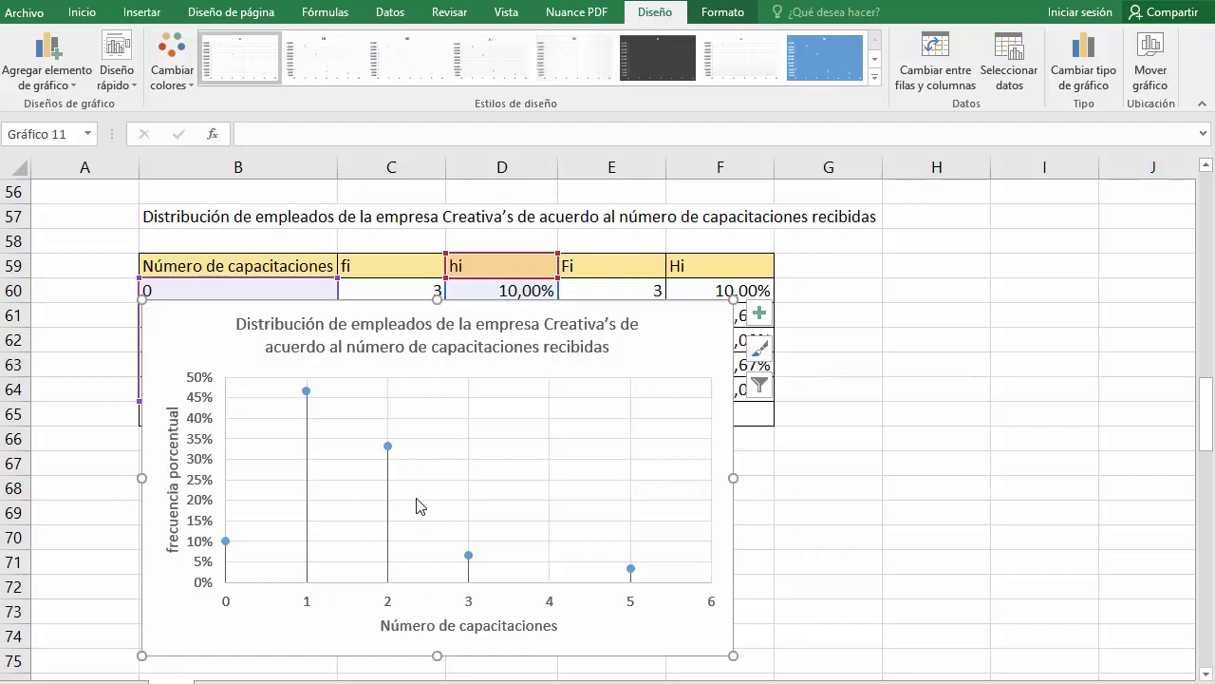
# Add data labels to the hi series showing 10,00%, 46,67%, 33,33%, 6,67% and 3,33%.
pyautogui.click(469, 556)
pyautogui.rightClick(469, 559)
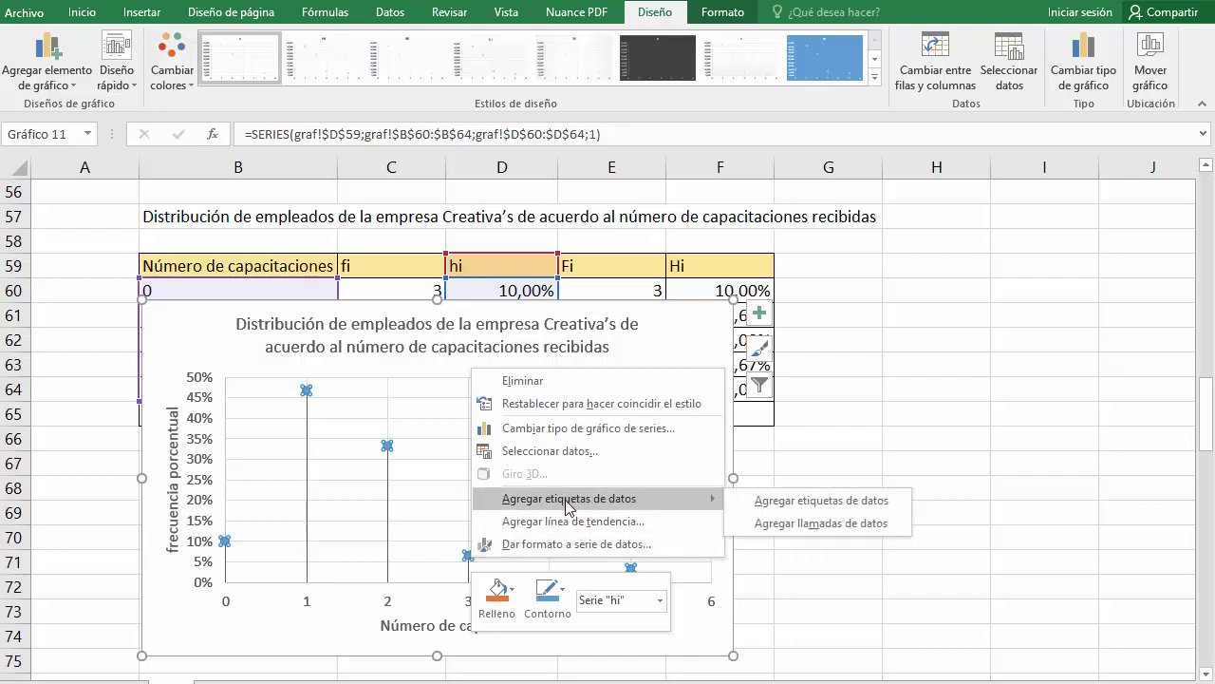
pyautogui.moveTo(569, 499)
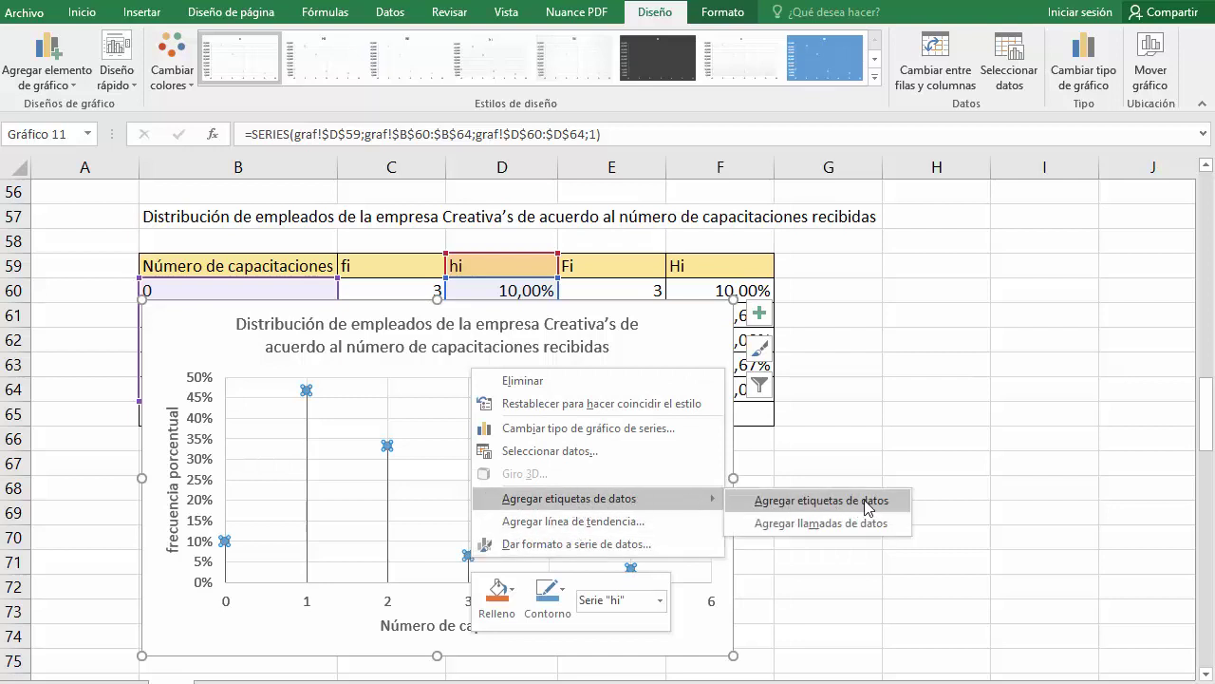
pyautogui.click(864, 505)
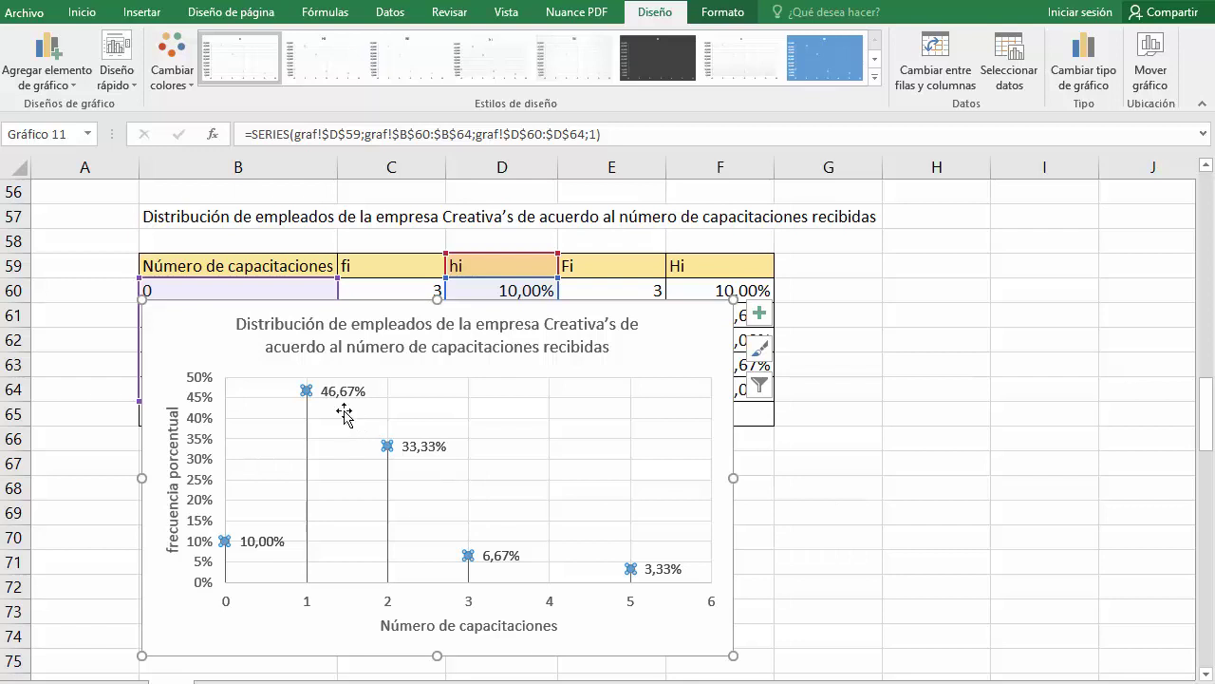
pyautogui.click(194, 344)
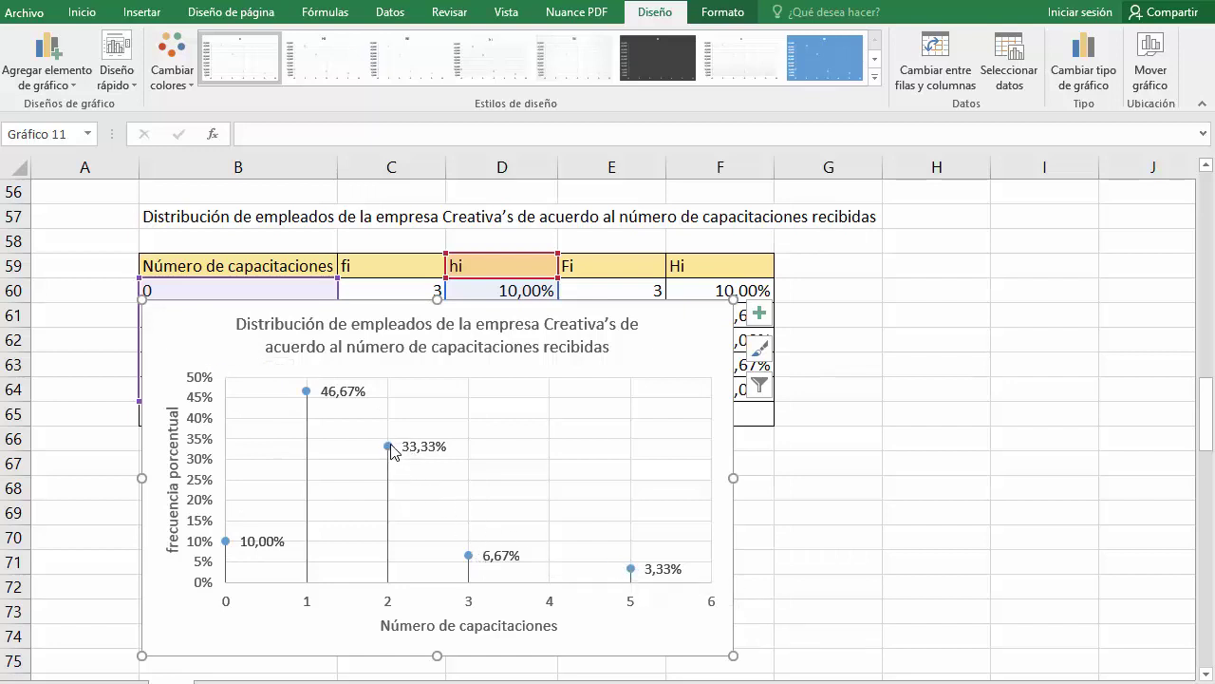
pyautogui.click(634, 569)
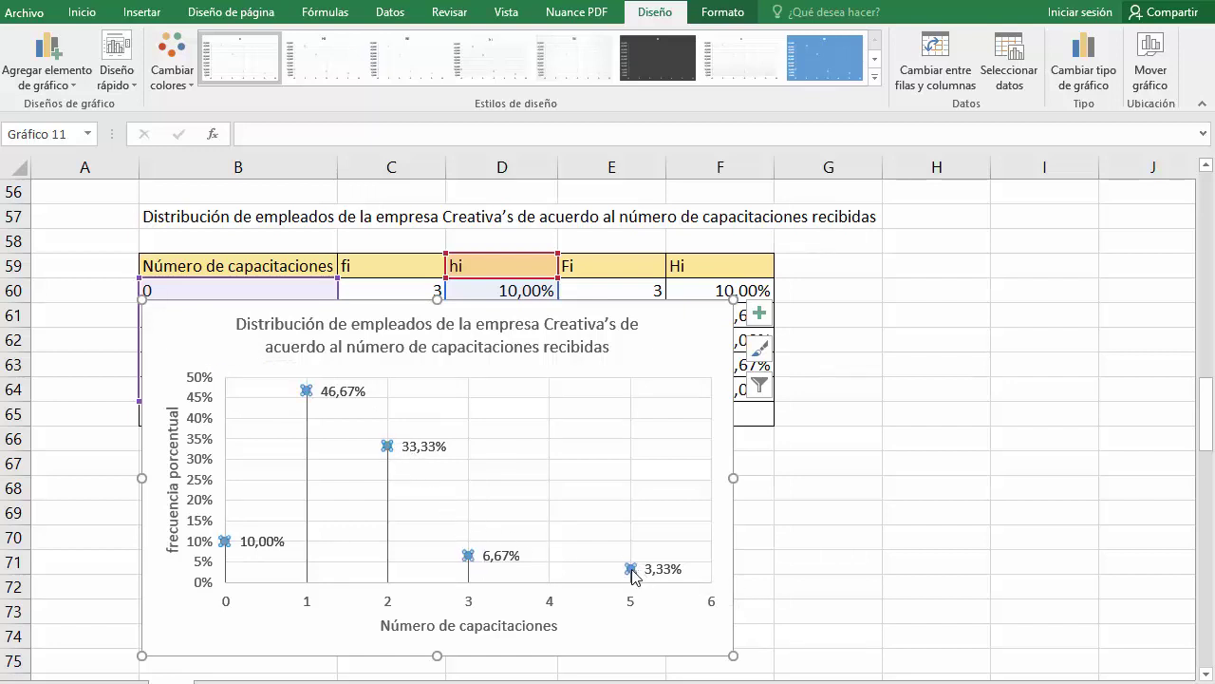
pyautogui.rightClick(631, 569)
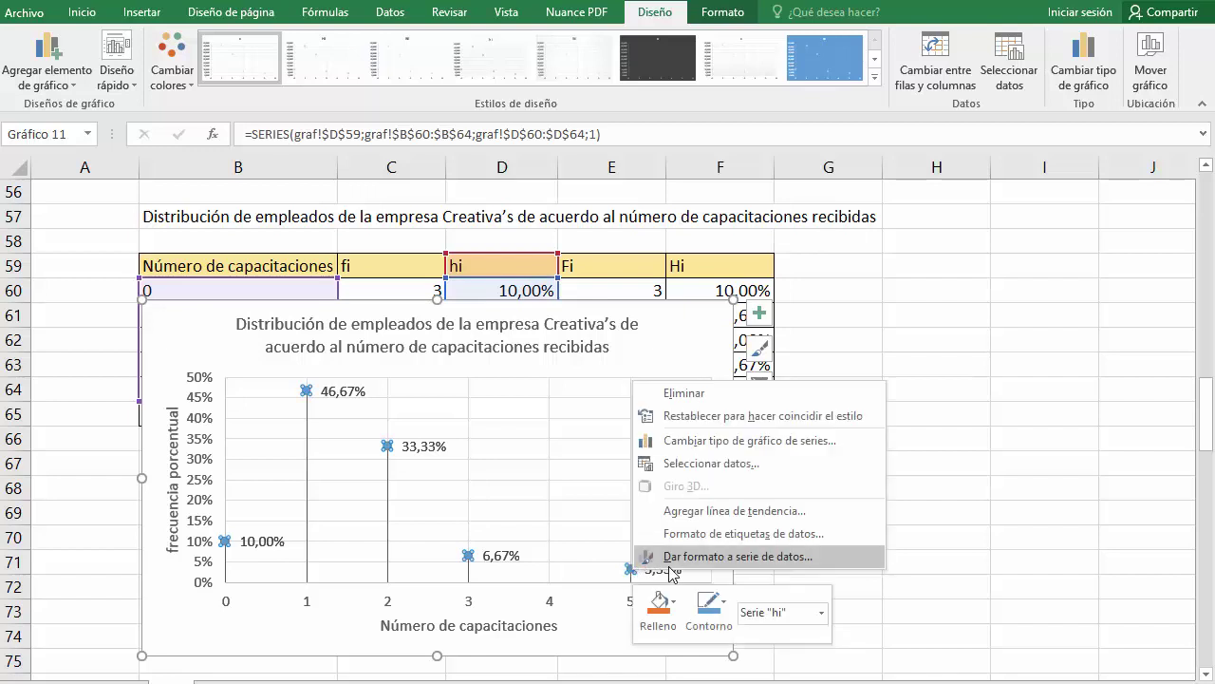
# Set the series marker border's cap type to Redondo and close the formatting pane.
pyautogui.click(742, 567)
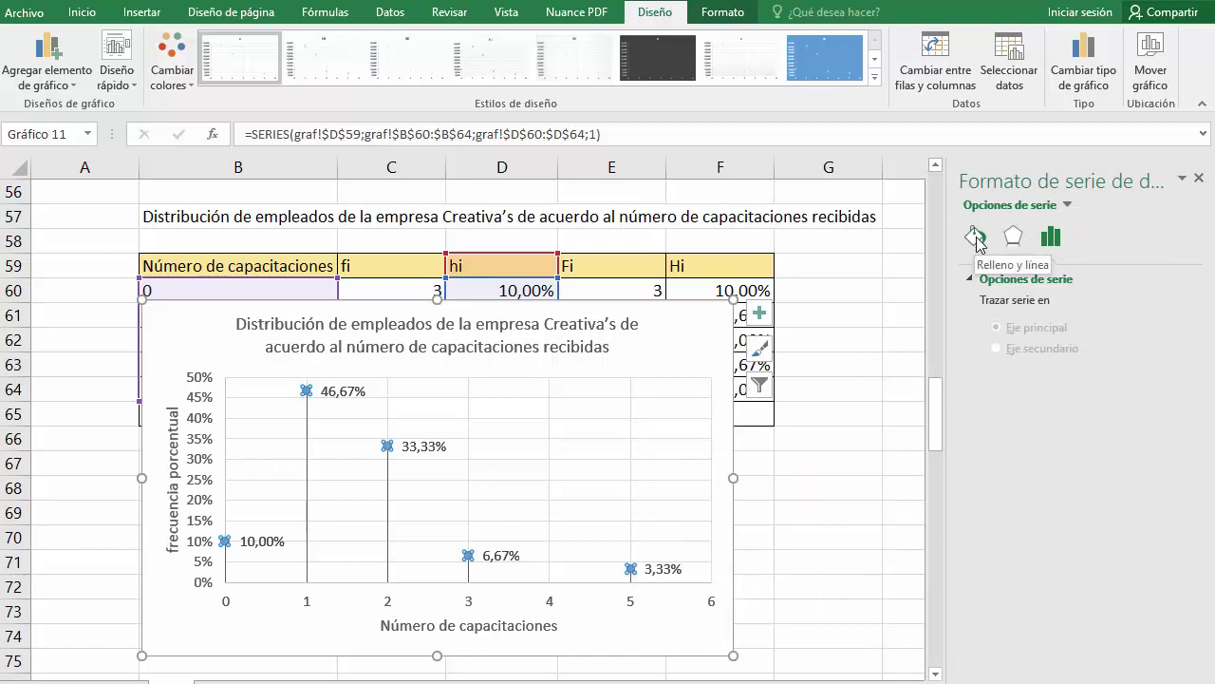
pyautogui.click(978, 241)
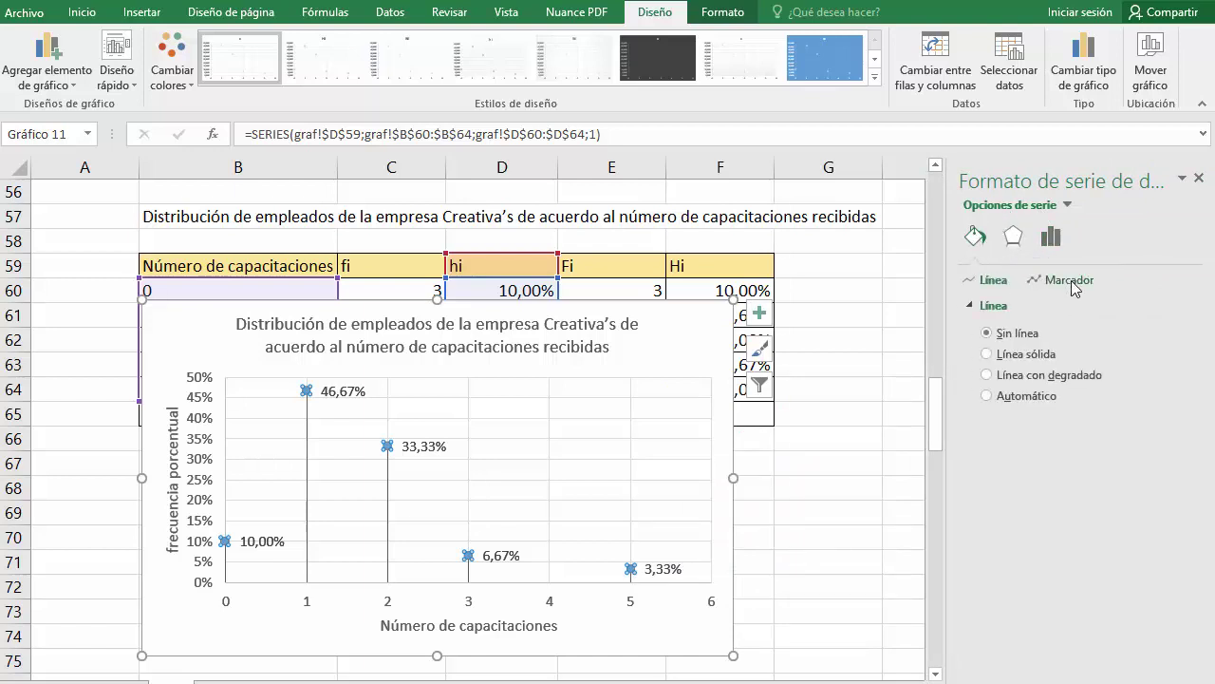
pyautogui.click(1070, 280)
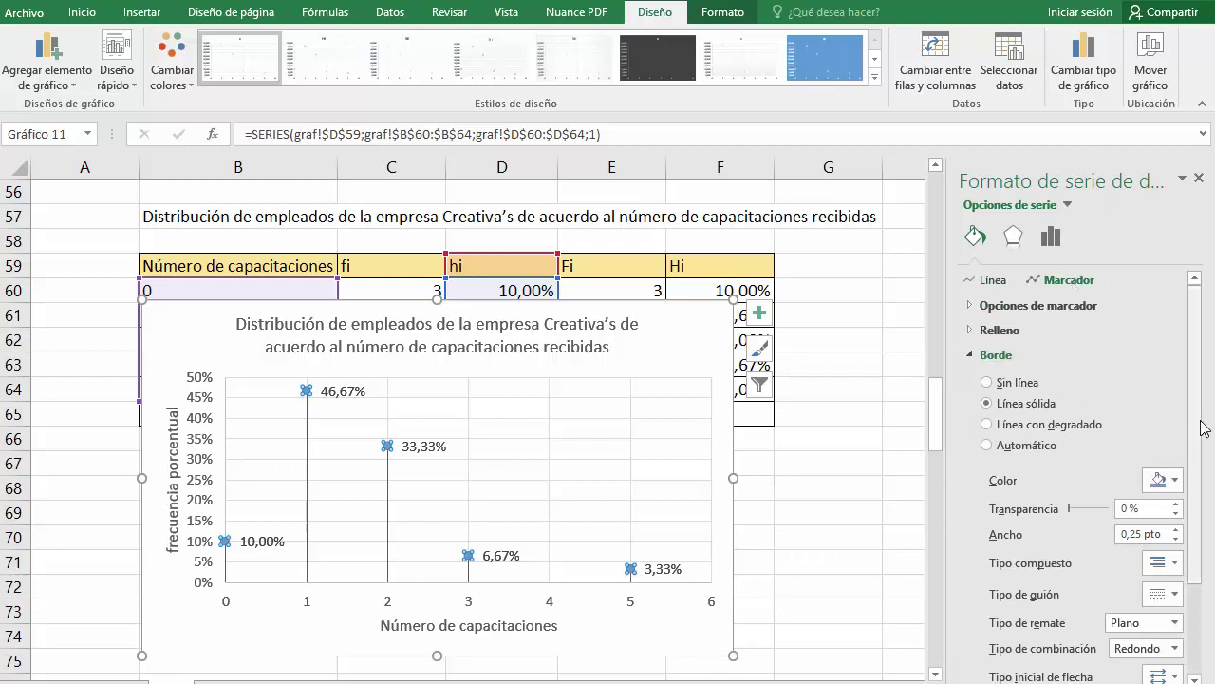
pyautogui.scroll(-3, 1202, 427)
pyautogui.click(1176, 389)
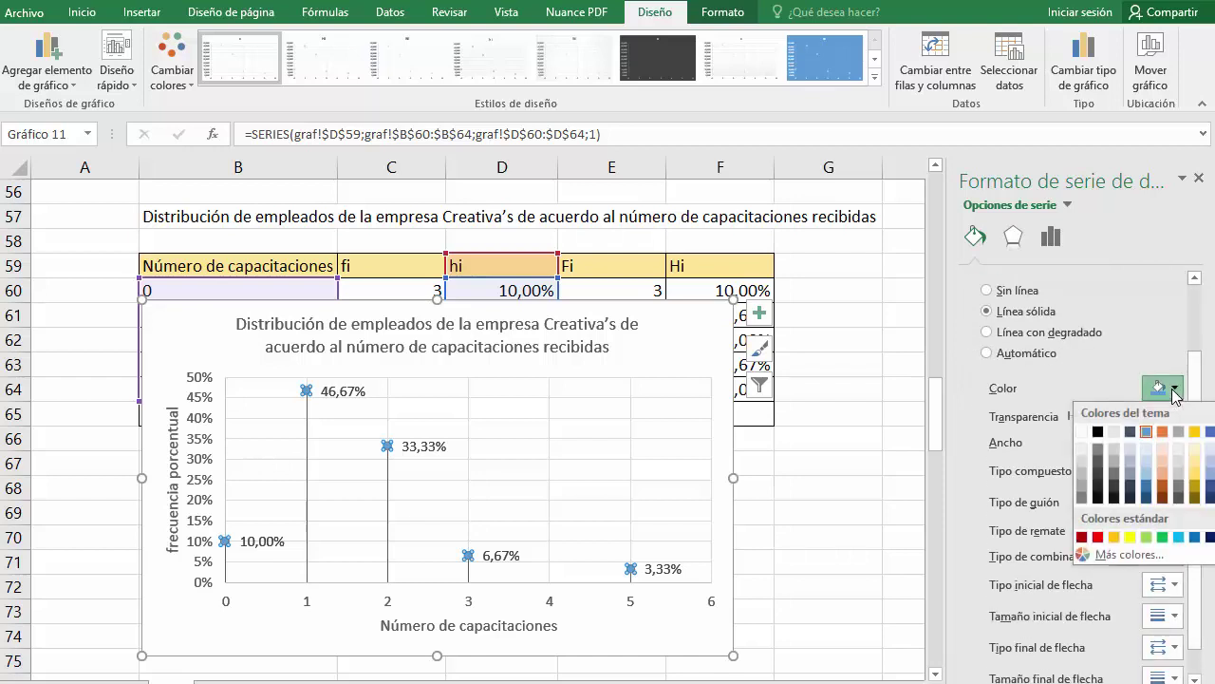
pyautogui.click(1176, 389)
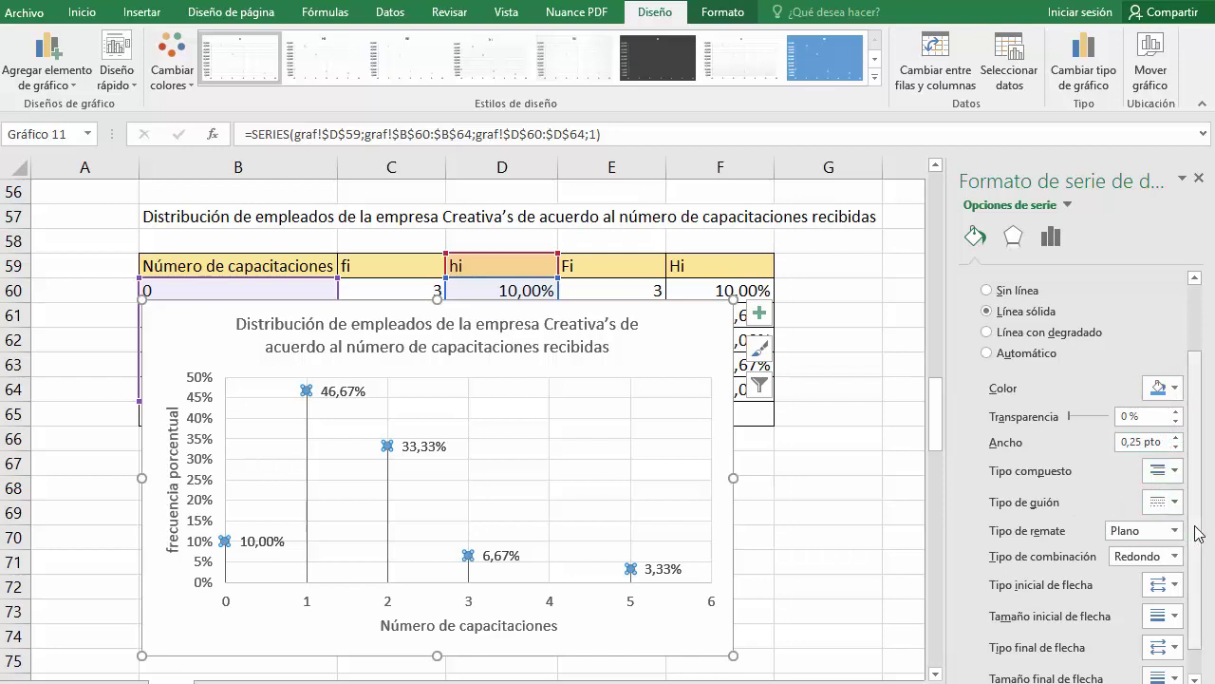
pyautogui.scroll(-1, 1198, 534)
pyautogui.scroll(1, 1144, 497)
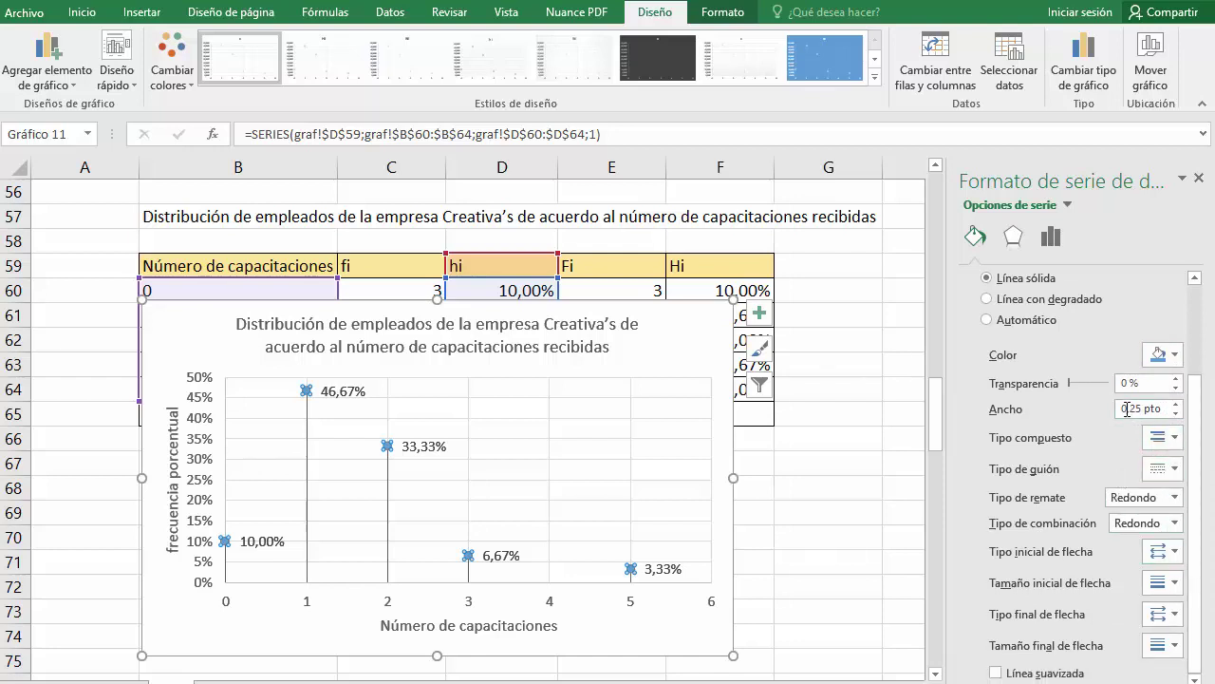
pyautogui.click(1199, 177)
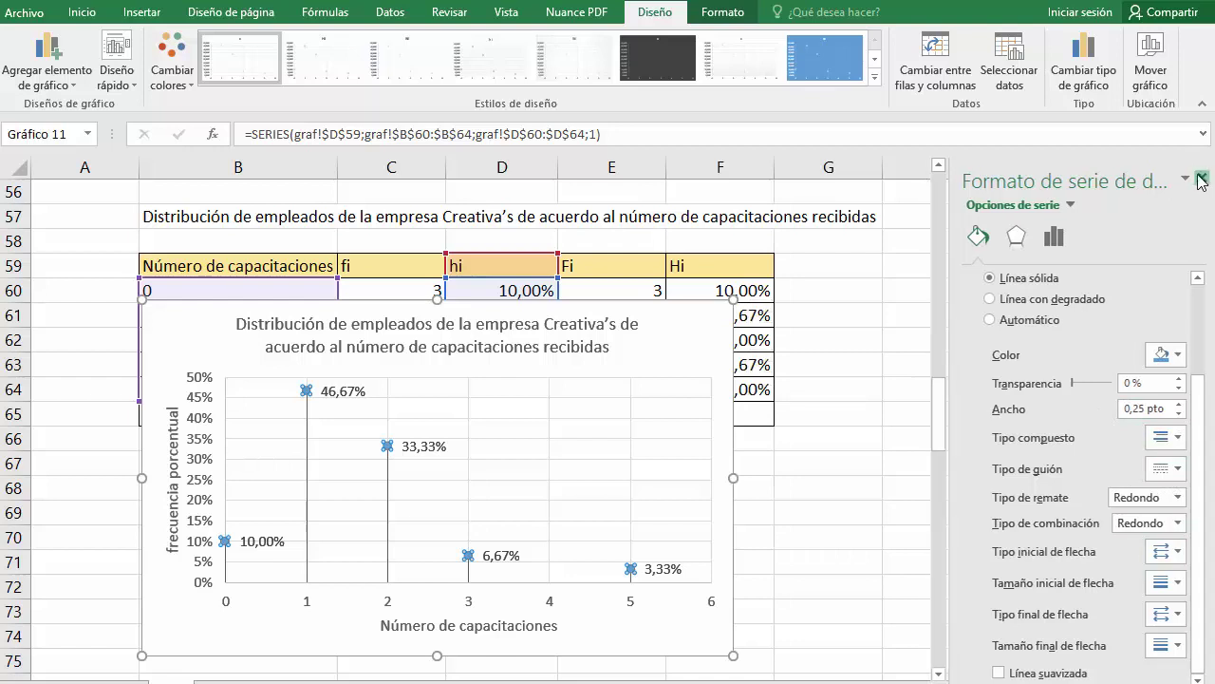
pyautogui.click(869, 381)
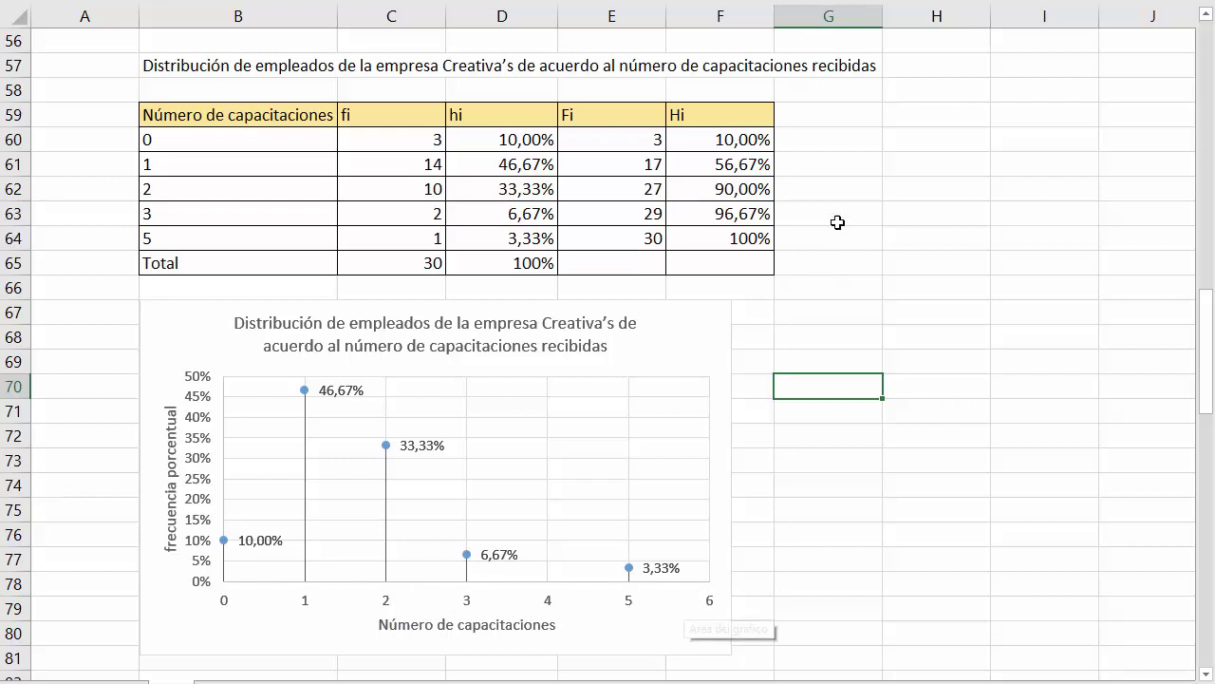
# Enter 'Interpretación:' in G60 and move the label down to G67.
pyautogui.click(856, 140)
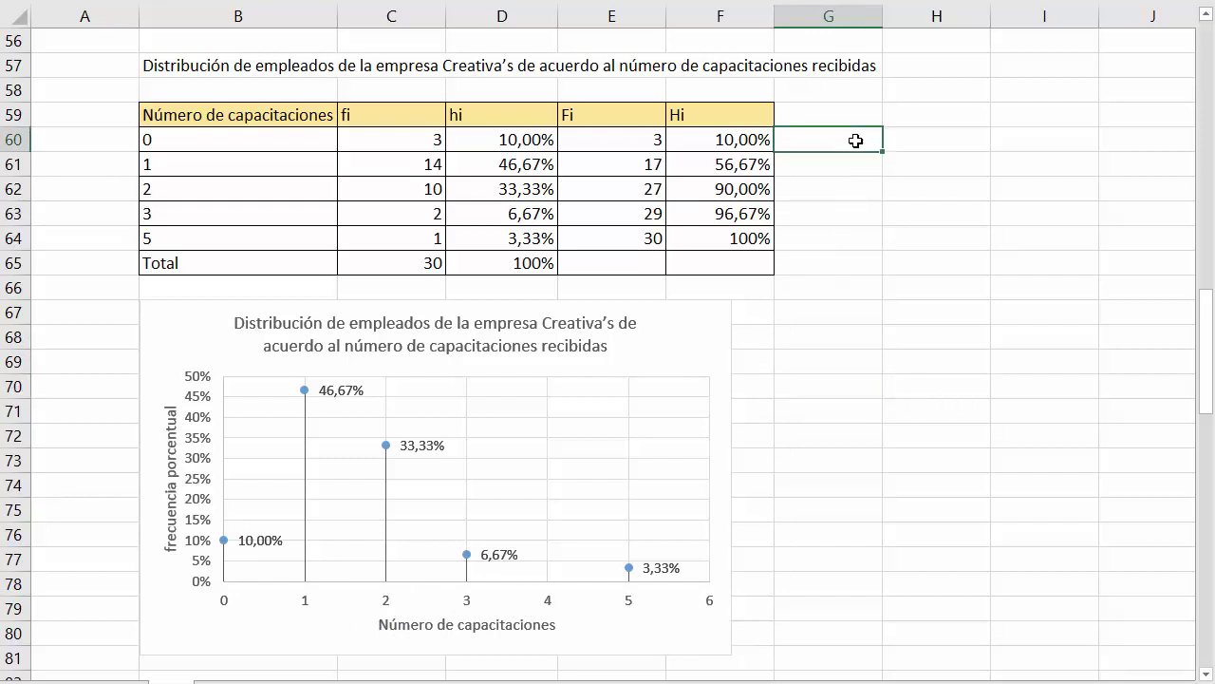
pyautogui.write('Inter')
pyautogui.write('pretación:')
pyautogui.press('Return')
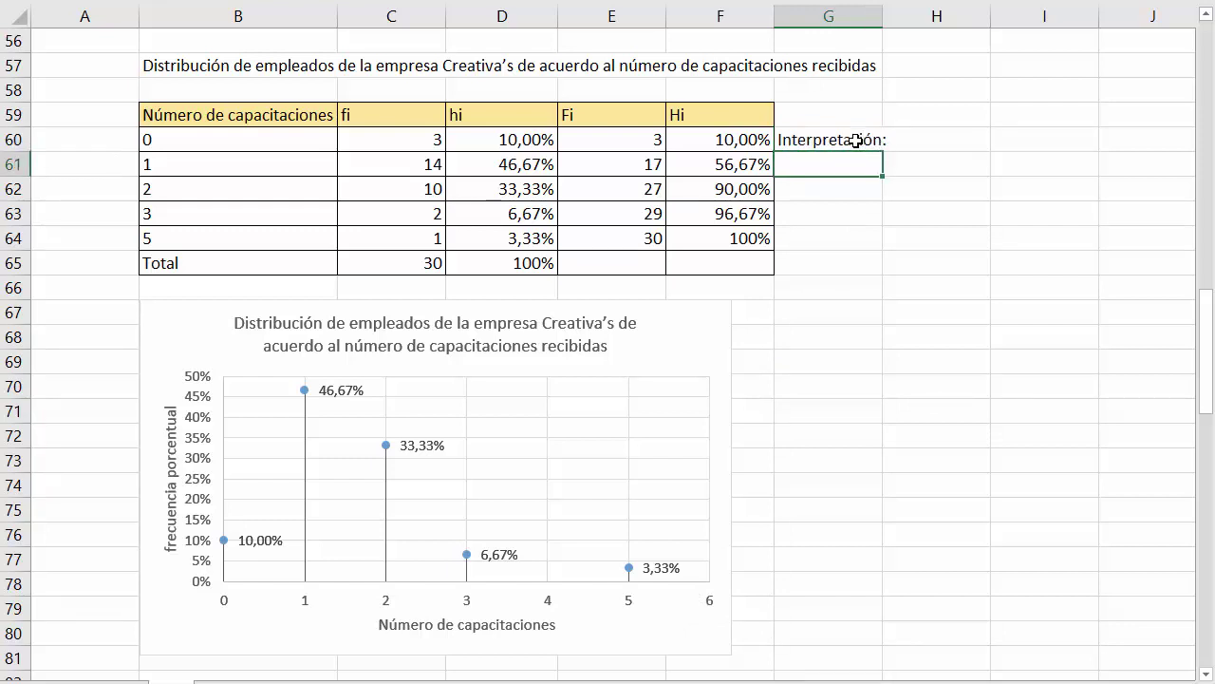
pyautogui.click(856, 138)
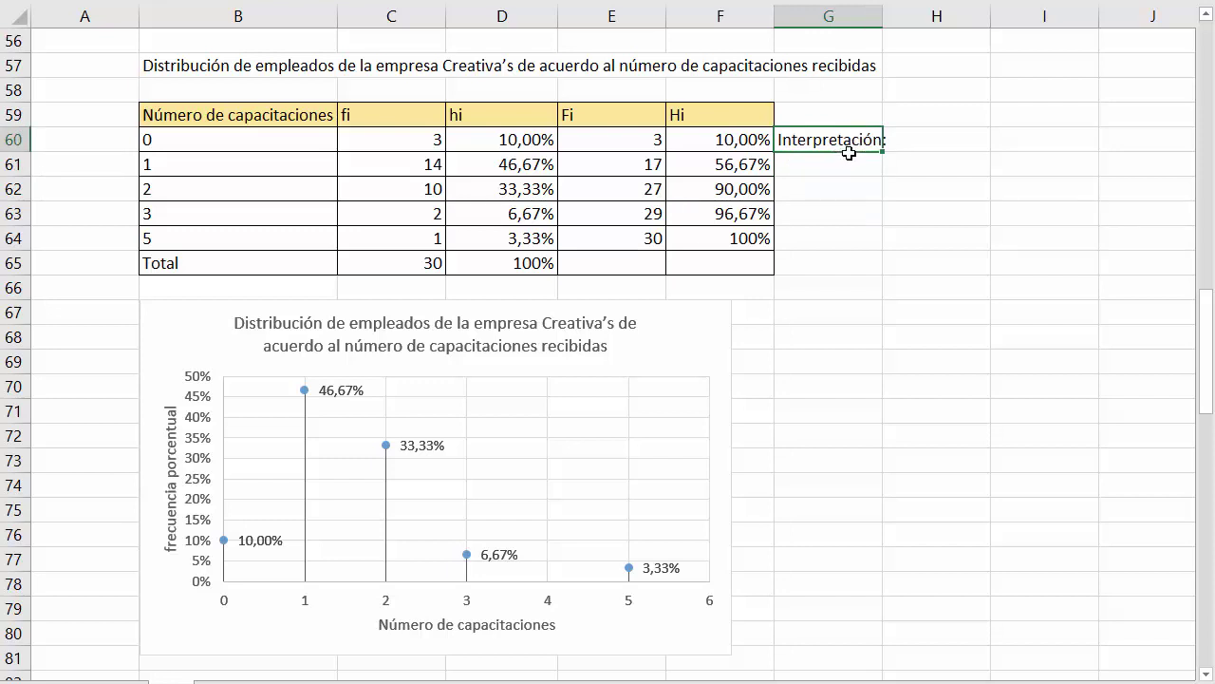
pyautogui.moveTo(850, 151); pyautogui.dragTo(862, 314)
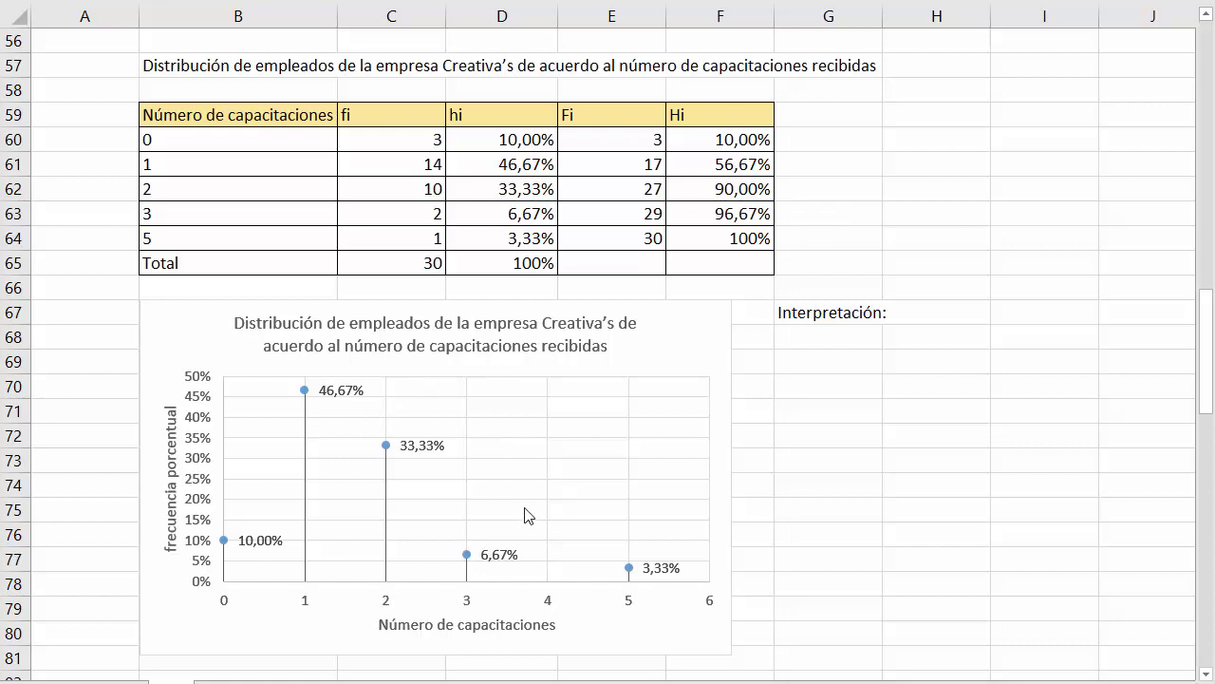
# Paste the merged interpretation paragraph into G68:I78 below the Interpretación: label.
pyautogui.write('Del grafico se observa que la mayoria de empleados de la empresa Creativa’s han recibido una sola capacitación, representando estos un 46,67% de los empleados(14 empleados), seguido de un 33,33% de que han recibido 2 capacitaciones, en menor proporcion se encuentran los empleados que recibieron 0, 3 y 5 capacitaciones con 10%, 6,67% y 3,33% respectivamente, ningun empleado recibio 4 capacitaciones.')
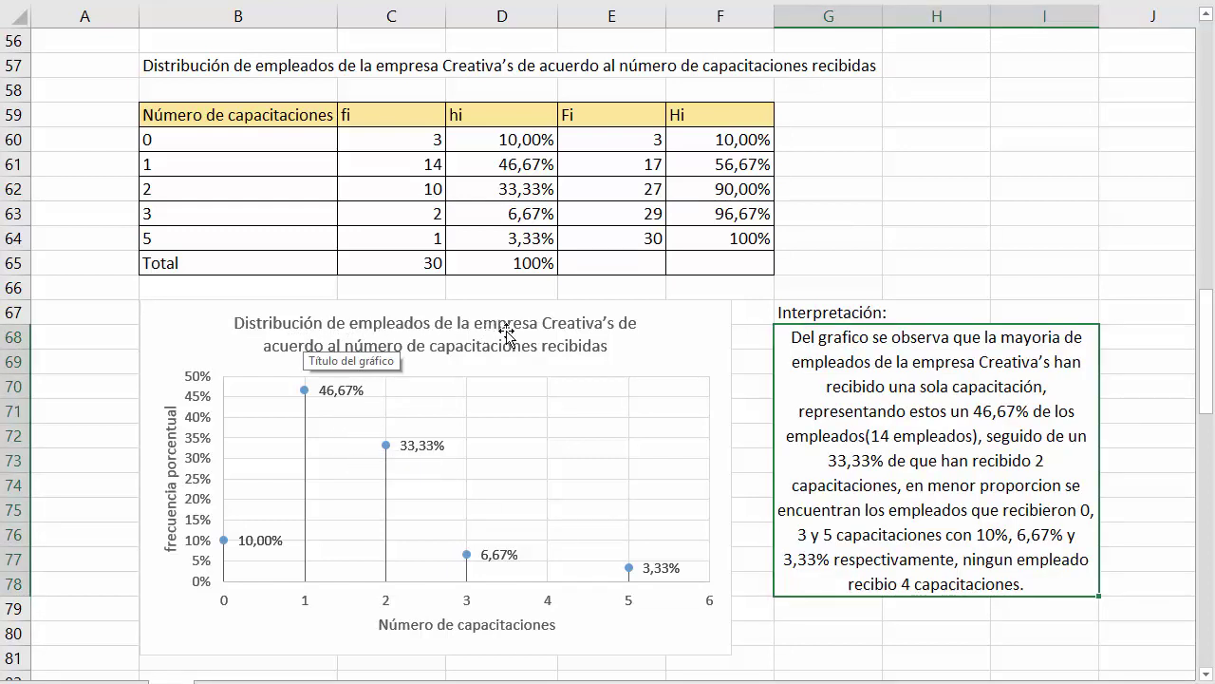
pyautogui.click(337, 340)
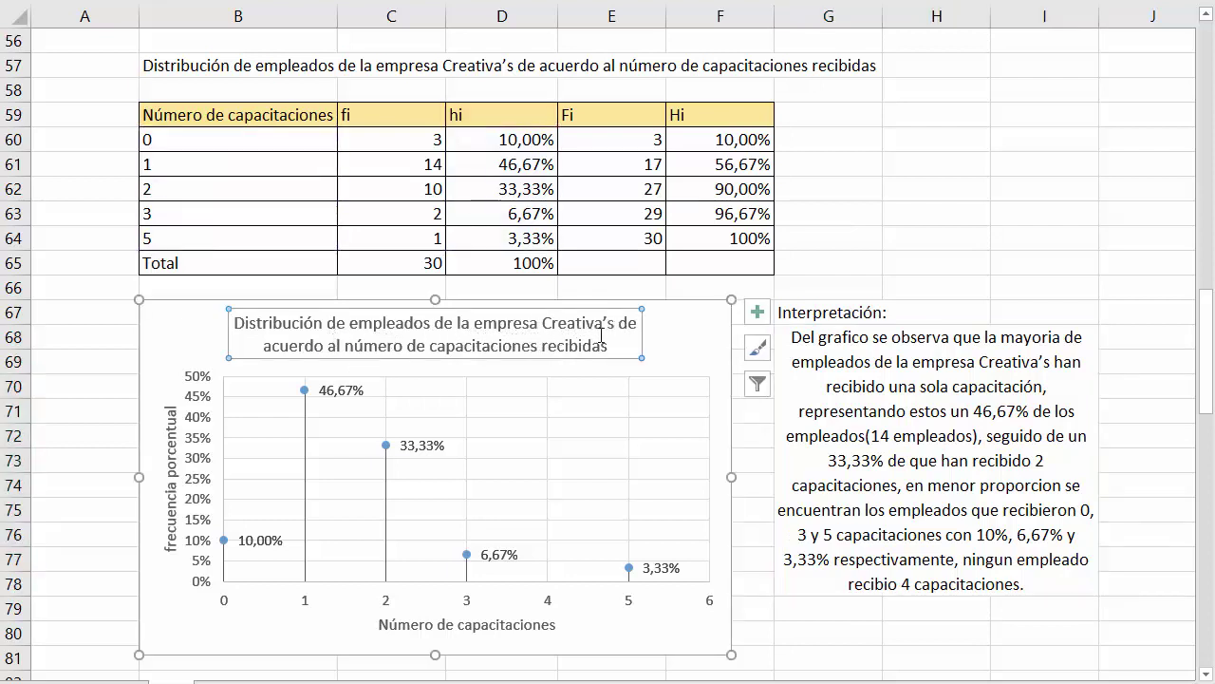
pyautogui.moveTo(264, 345); pyautogui.dragTo(304, 345)
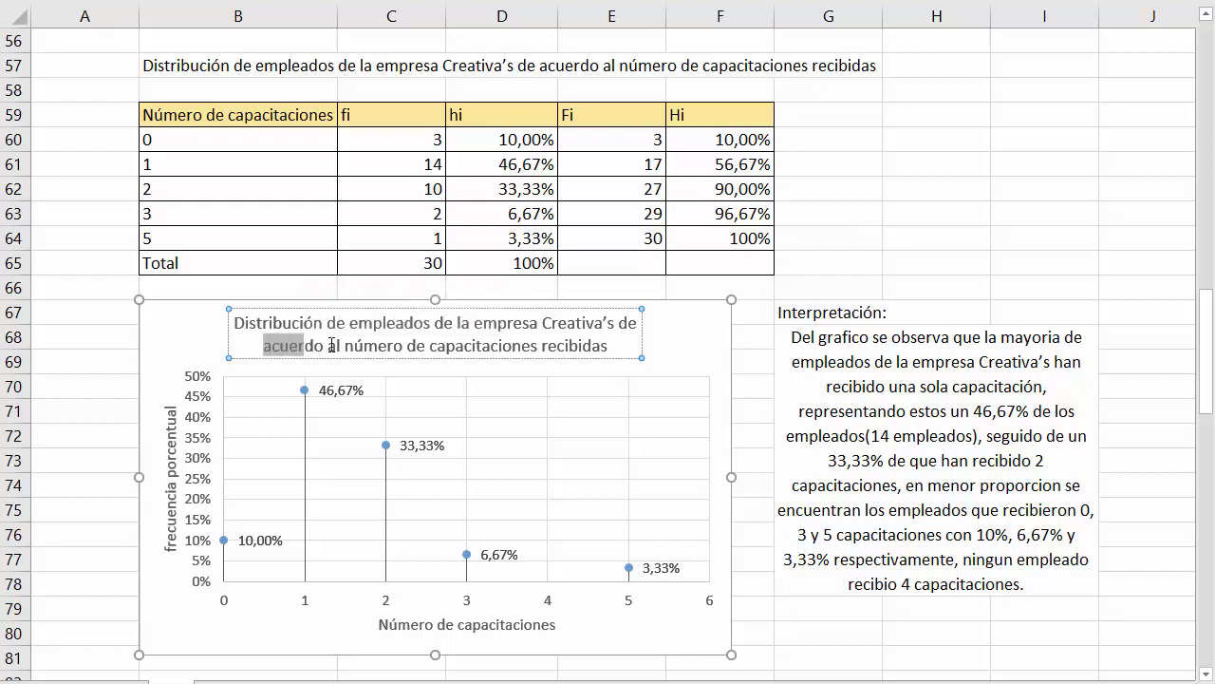
pyautogui.click(329, 344)
pyautogui.click(705, 347)
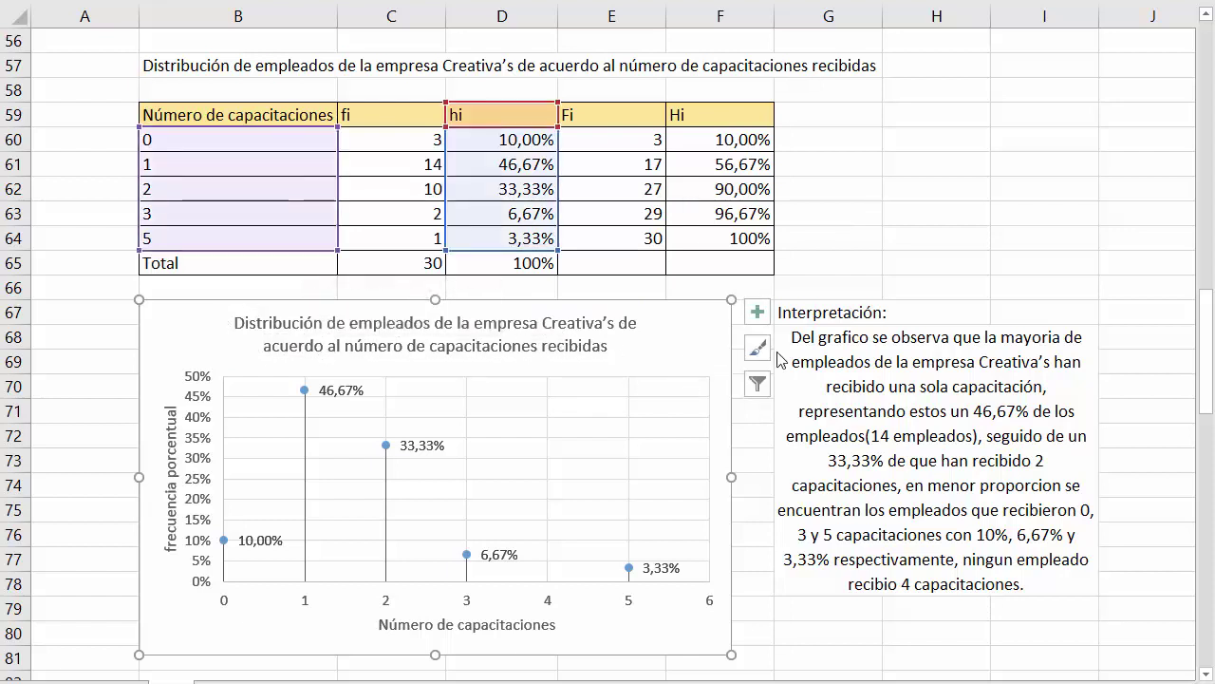
pyautogui.click(844, 349)
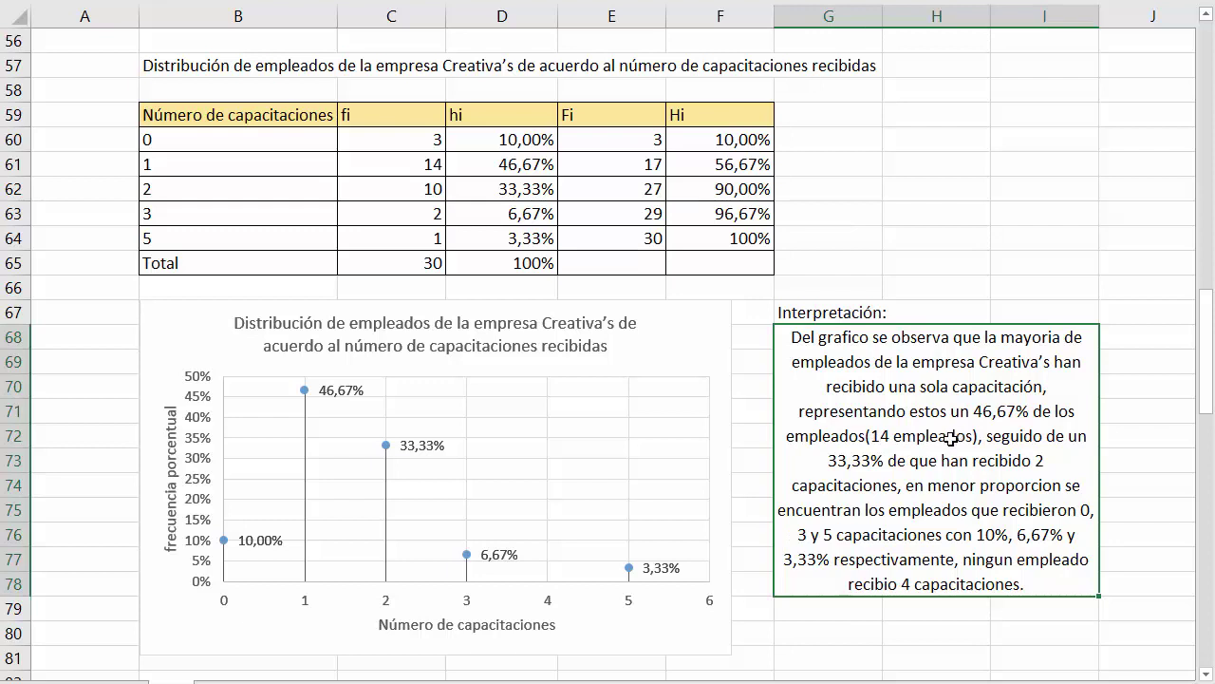
# Edit the interpretation paragraph to drop 'de' before 'que' and fix 'proprcion' to 'proporcion'.
pyautogui.click(427, 165)
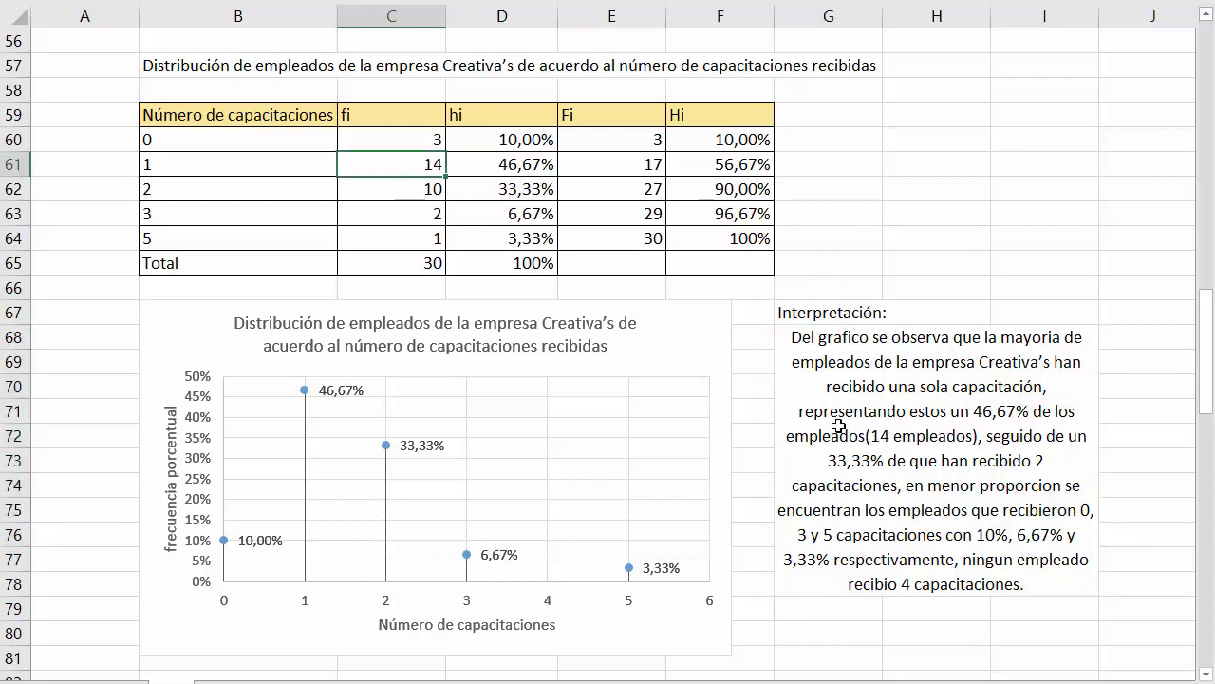
pyautogui.click(903, 439)
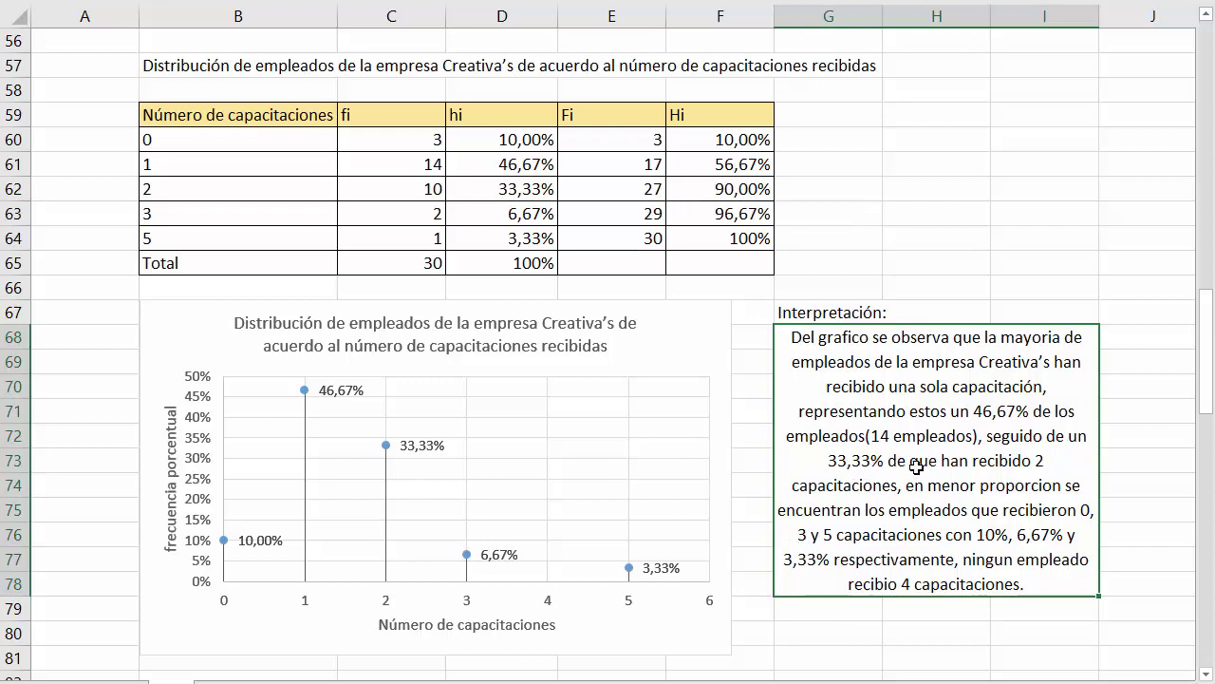
pyautogui.click(914, 464)
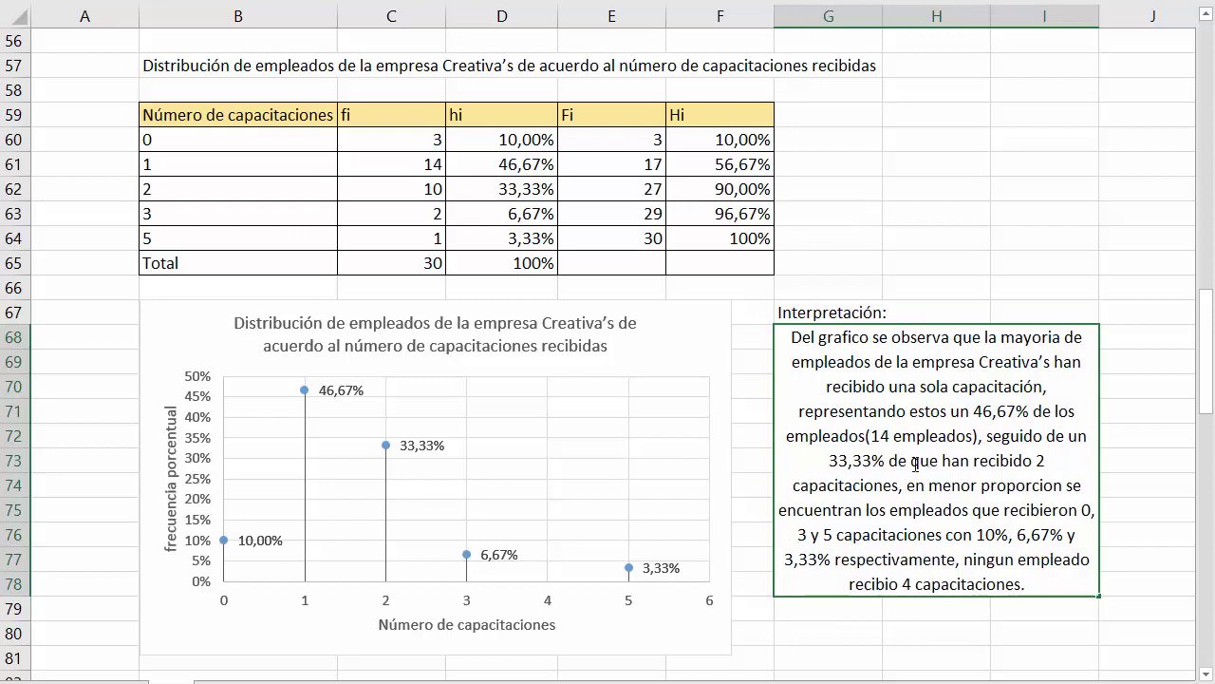
pyautogui.write('los')
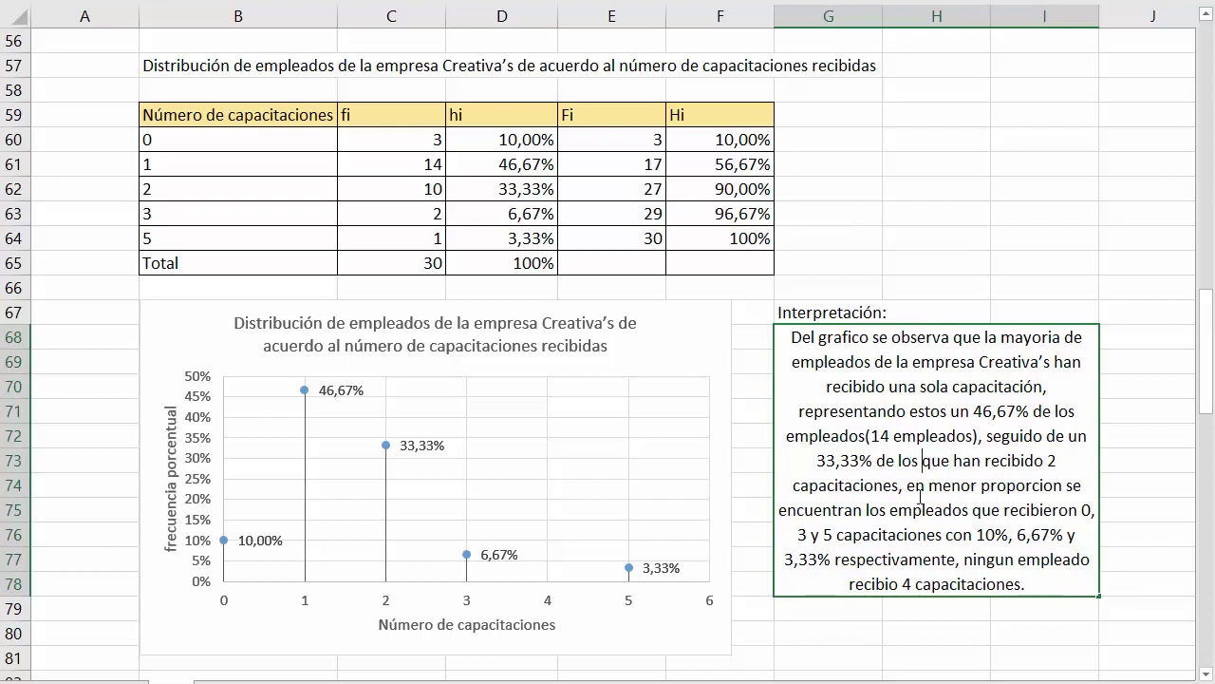
pyautogui.press('BackSpace')
pyautogui.press('BackSpace')
pyautogui.press('BackSpace')
pyautogui.press('BackSpace')
pyautogui.press('BackSpace')
pyautogui.press('BackSpace')
pyautogui.press('BackSpace')
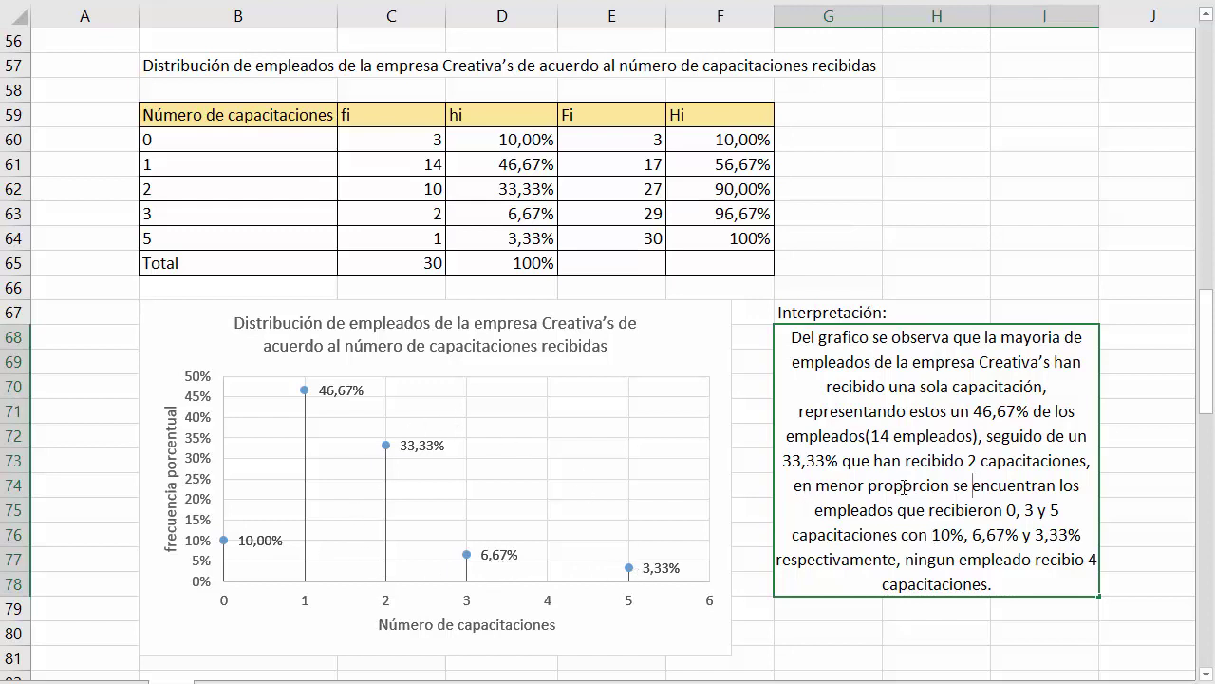
pyautogui.click(902, 486)
pyautogui.write('o')
# Replace 'con' with 'representando estos un' and insert 'por otra parte' before 'ningun'.
pyautogui.doubleClick(907, 536)
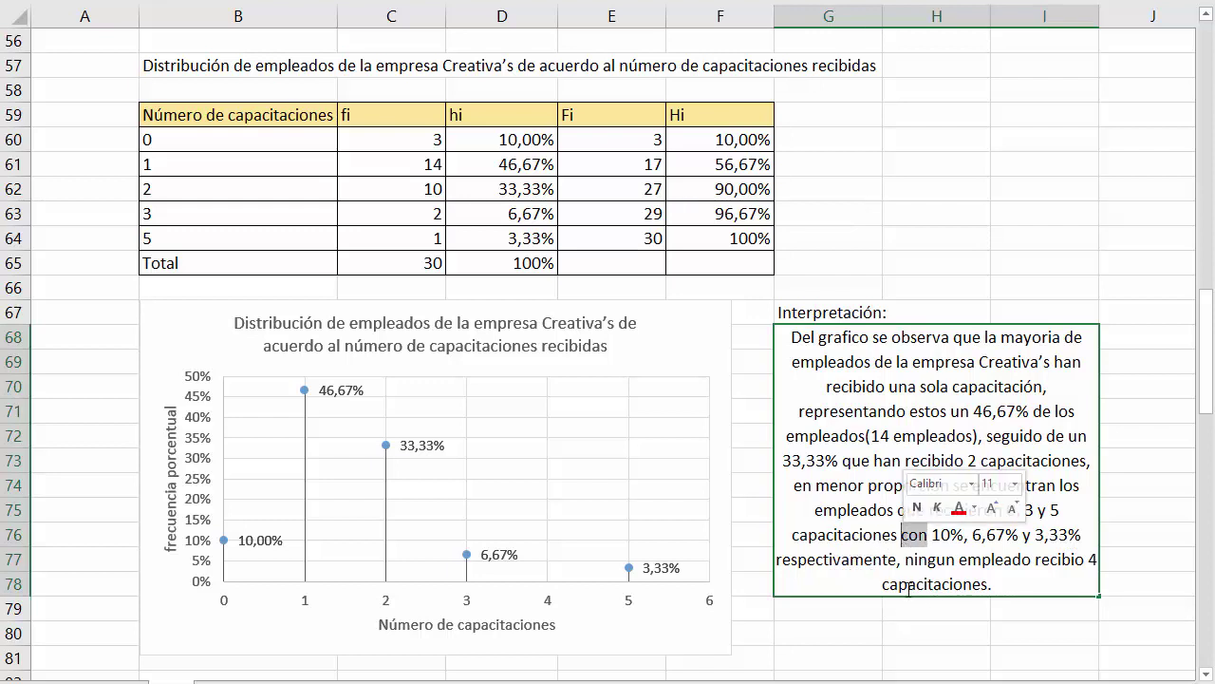
pyautogui.write('repre')
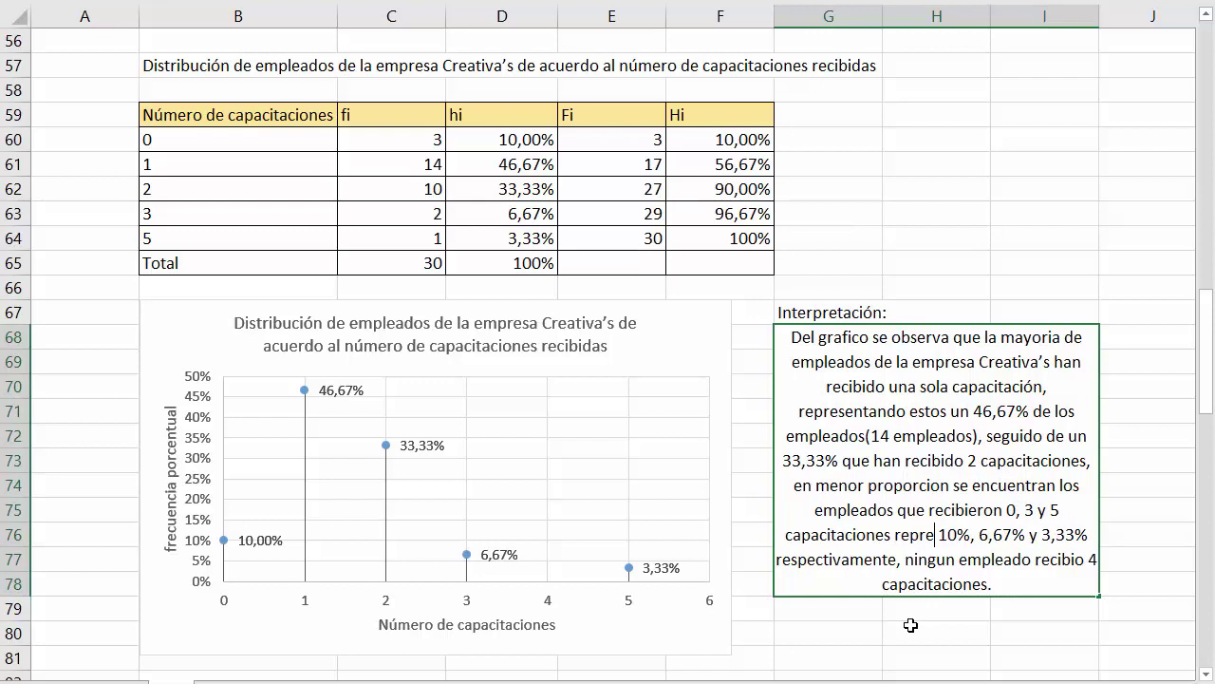
pyautogui.write('sentando')
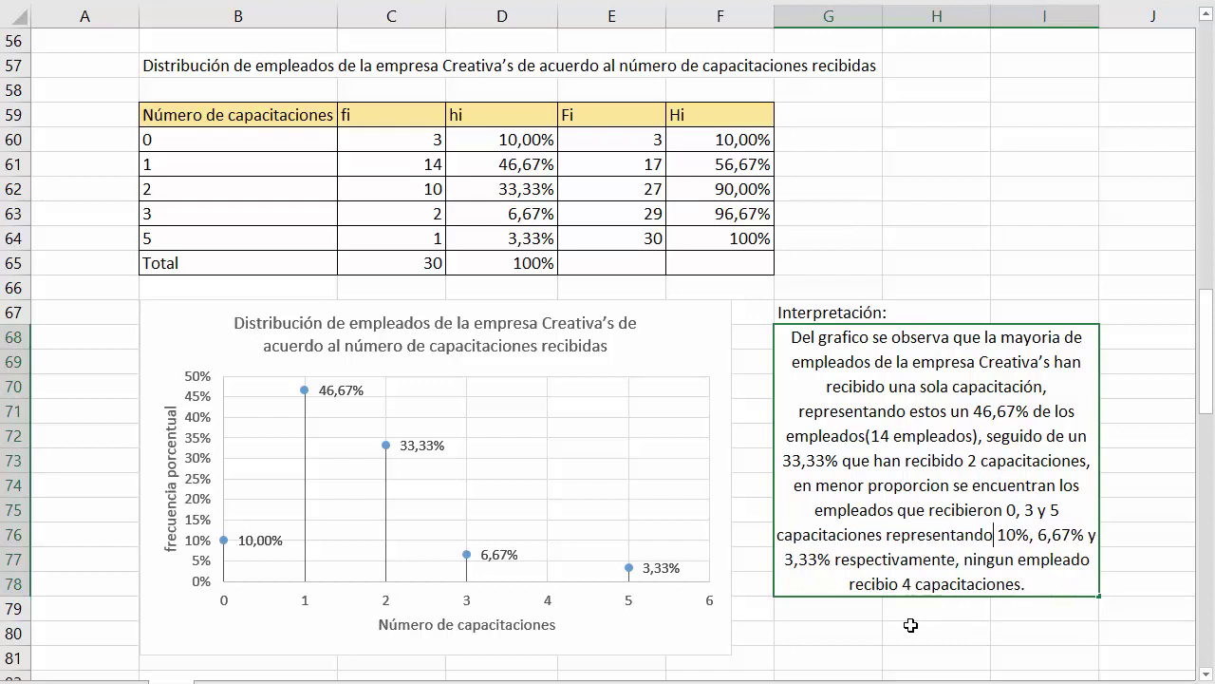
pyautogui.write(' estos')
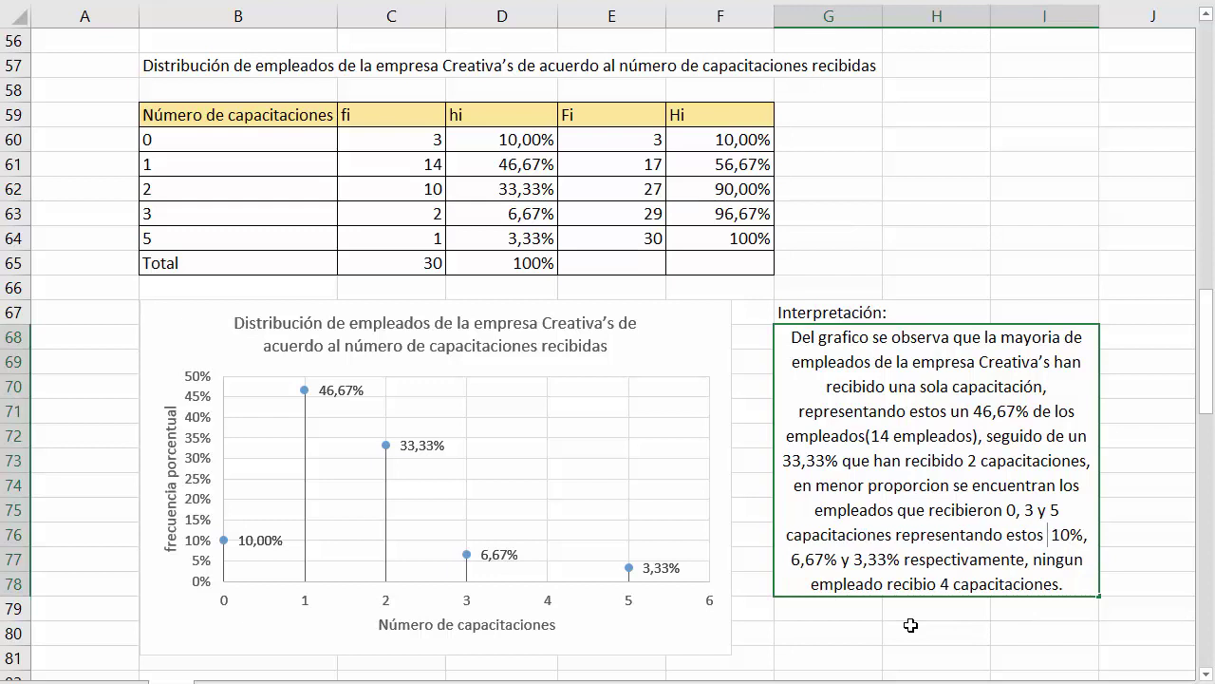
pyautogui.write(' u ')
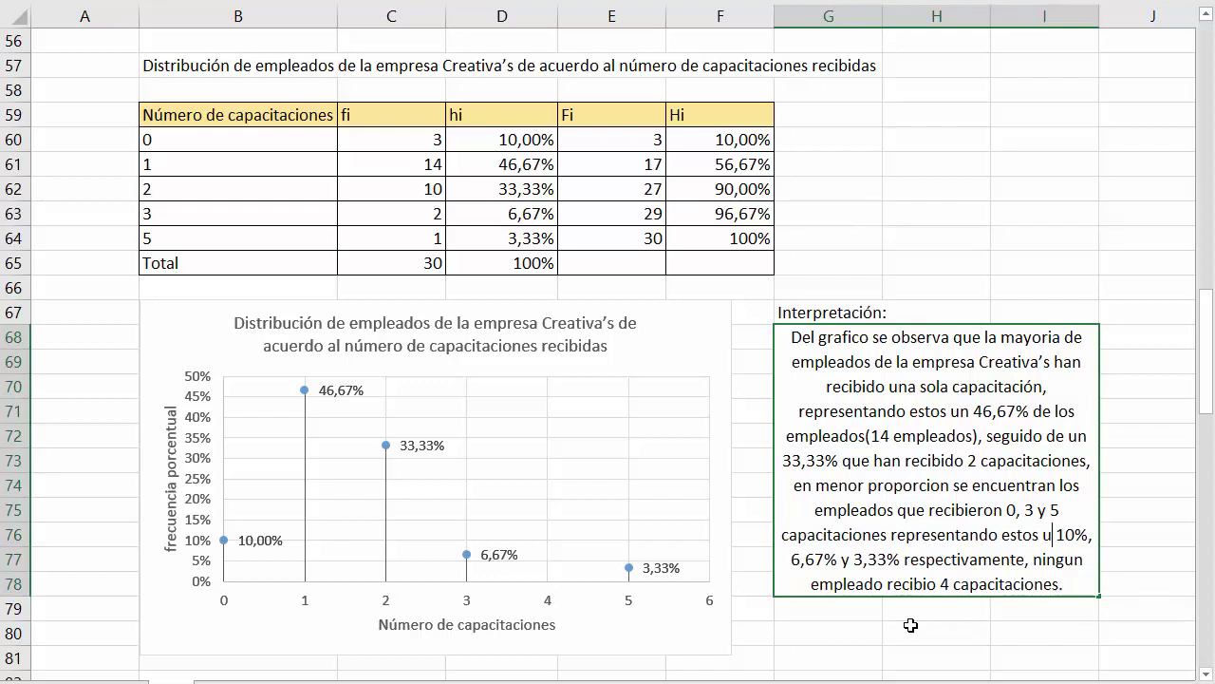
pyautogui.write('n')
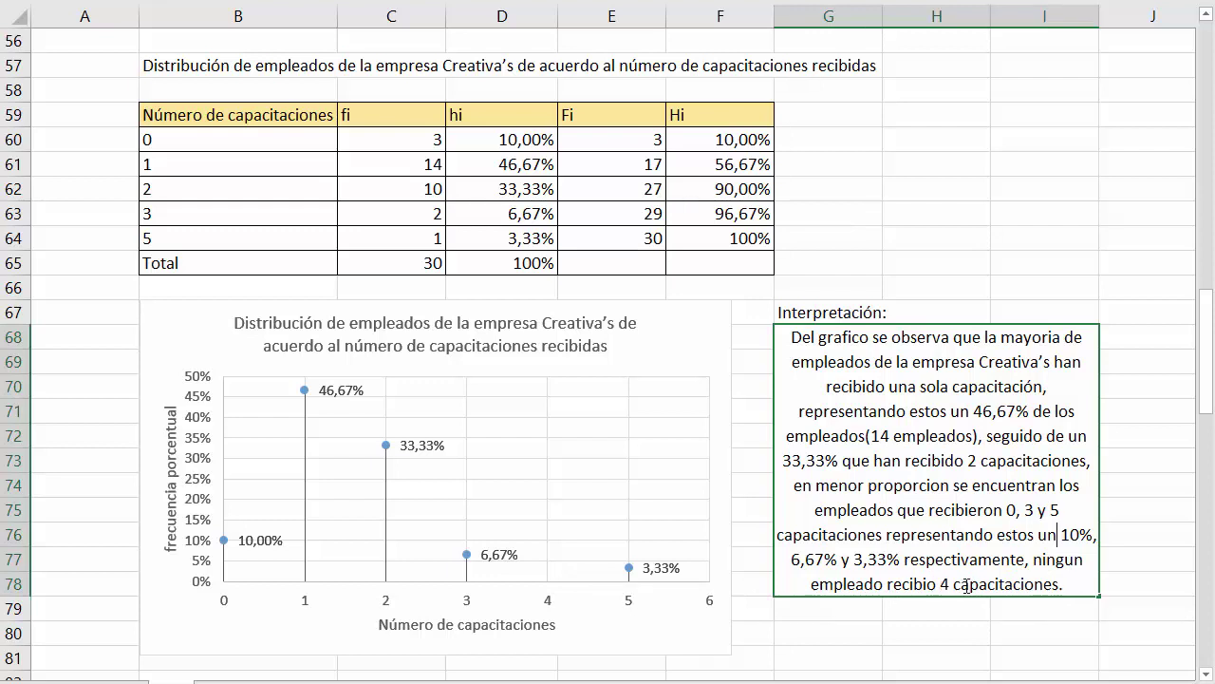
pyautogui.click(1033, 559)
pyautogui.write('por o')
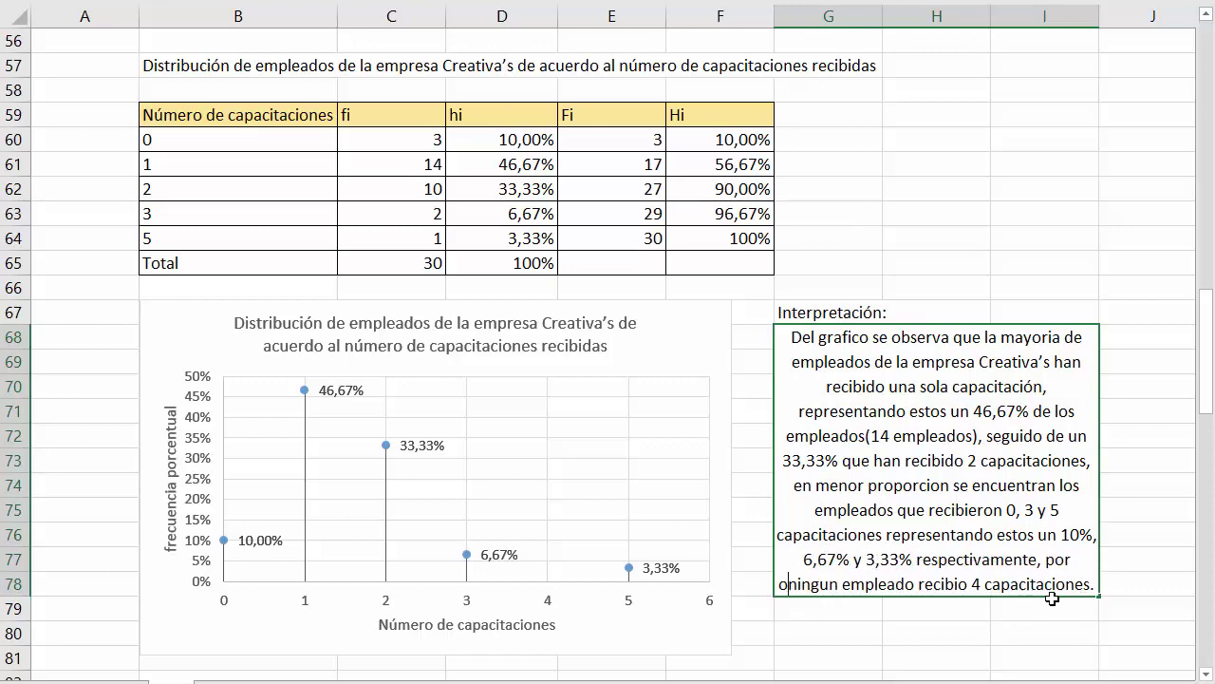
pyautogui.write('tra parte')
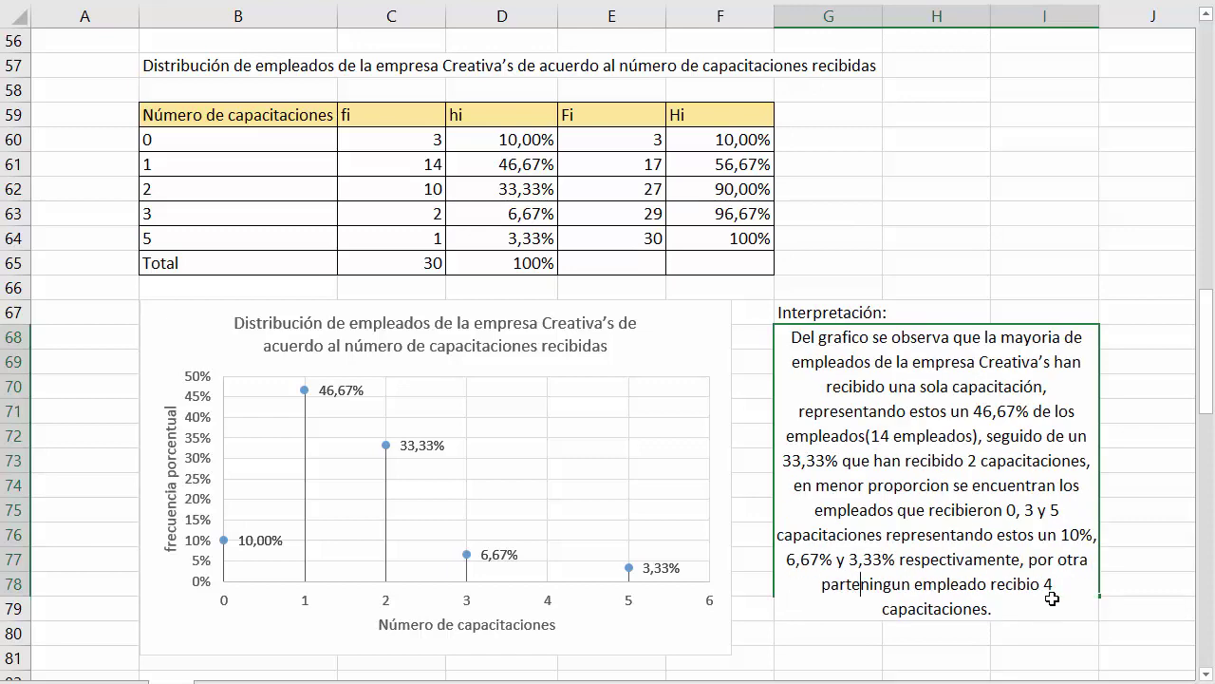
# Extend the interpretation paragraph block down to row 79.
pyautogui.click(1144, 534)
pyautogui.click(987, 528)
pyautogui.hotkey('shift', 'Down')
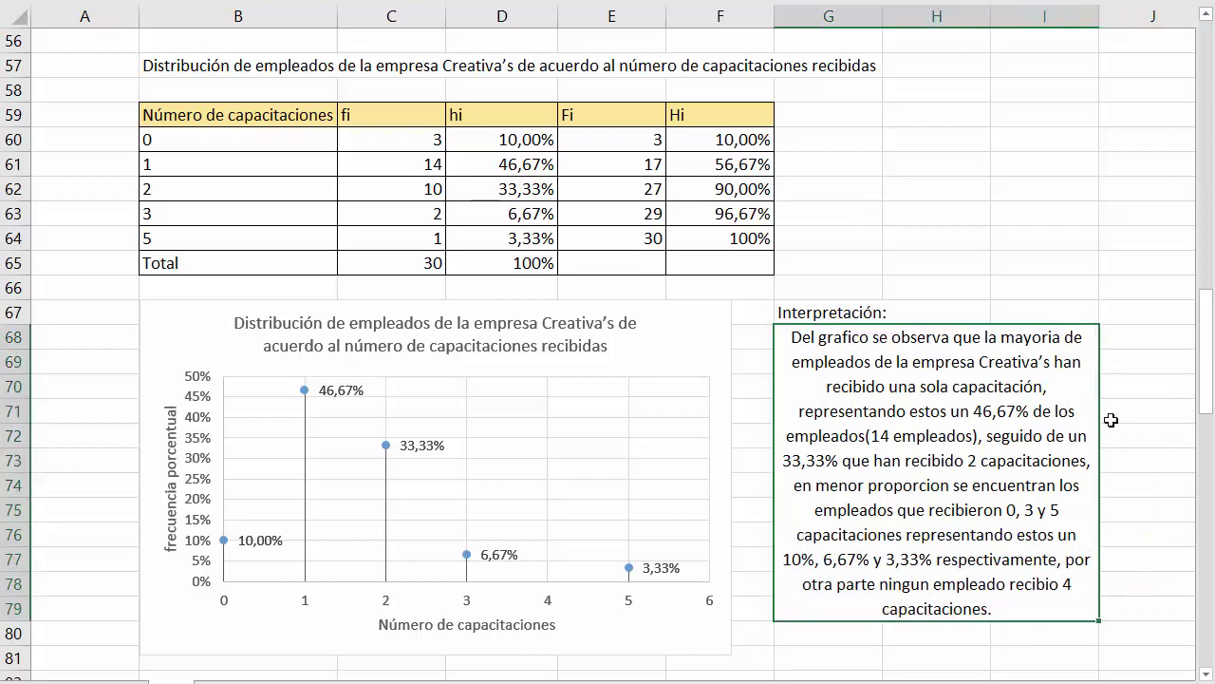